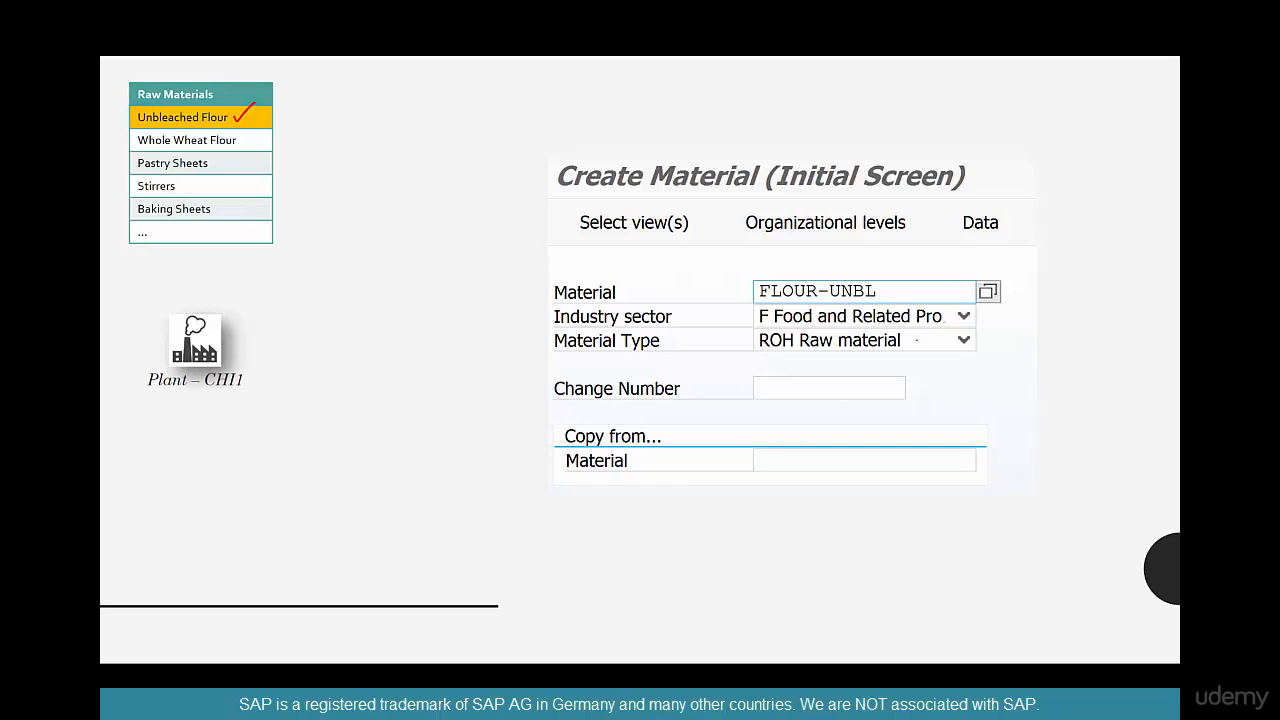
mouse_move(916, 338)
left_mouse_down()
mouse_move(746, 350)
mouse_move(928, 342)
left_mouse_up()
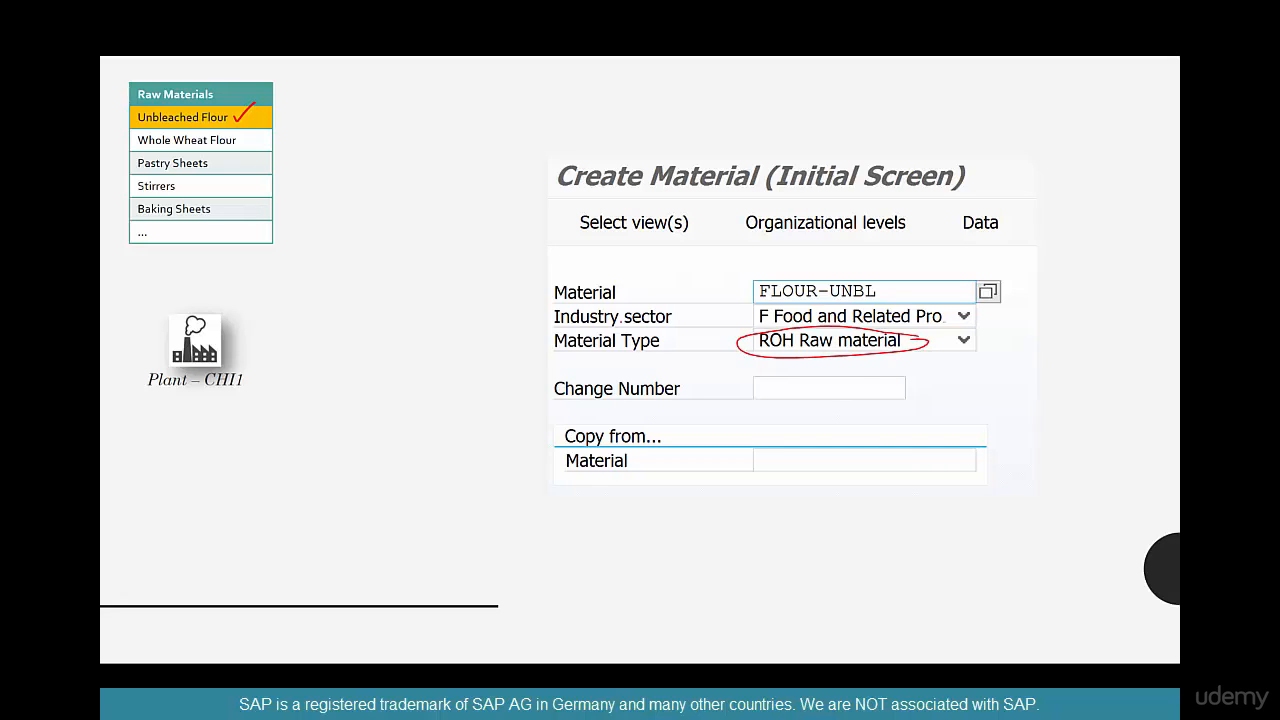
mouse_move(685, 306)
left_mouse_down()
mouse_move(552, 328)
mouse_move(682, 320)
mouse_move(681, 305)
left_mouse_up()
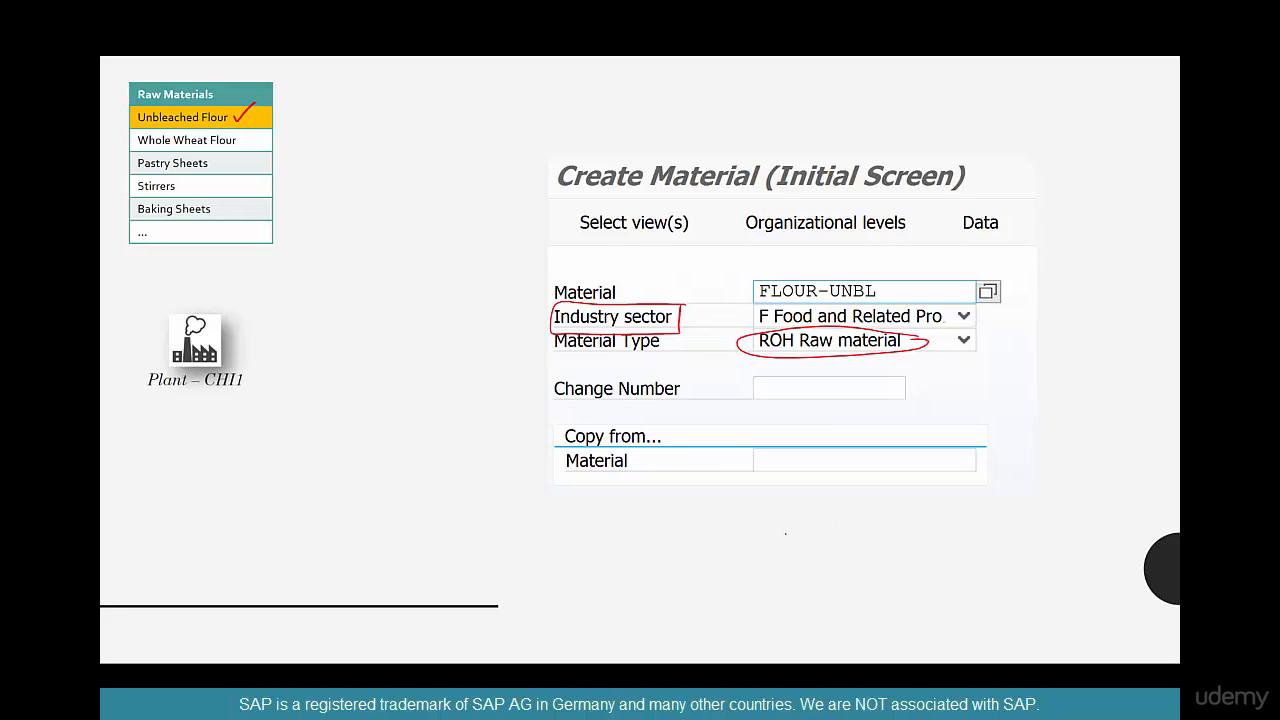
key("Right")
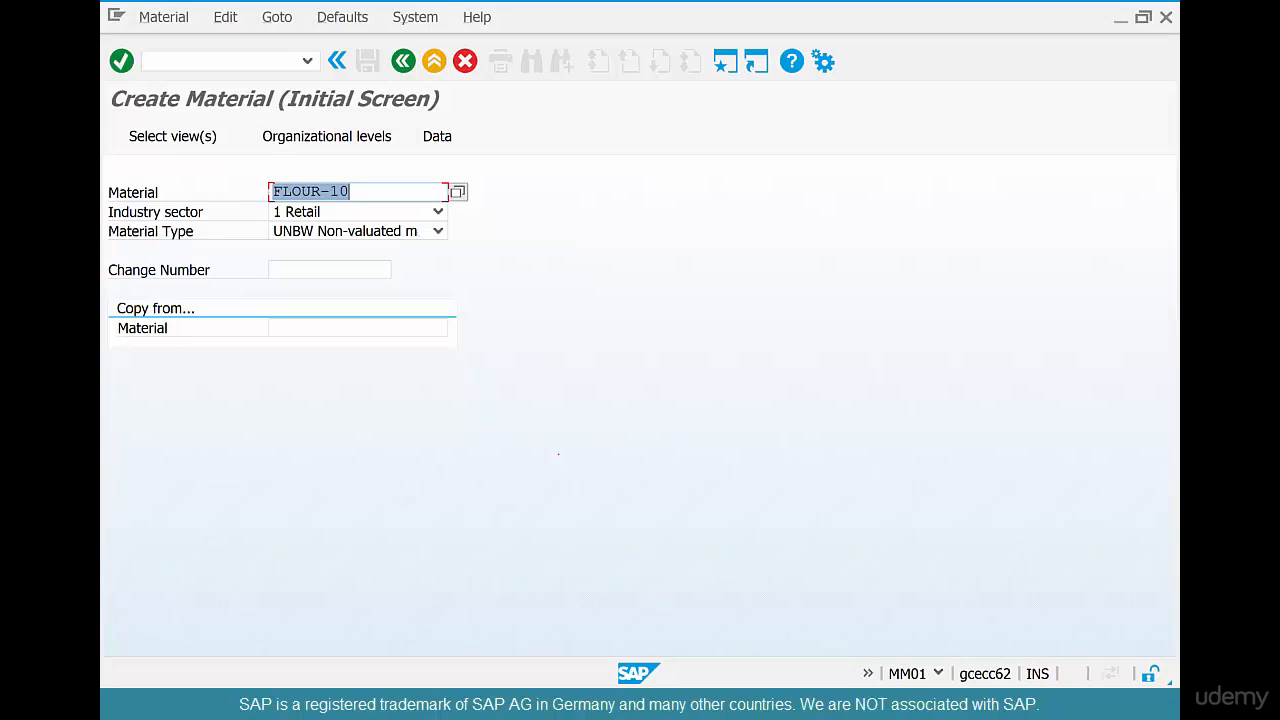
Enter FLOUR-UNBL as the new material and choose ROH Raw material as its material type
type("F")
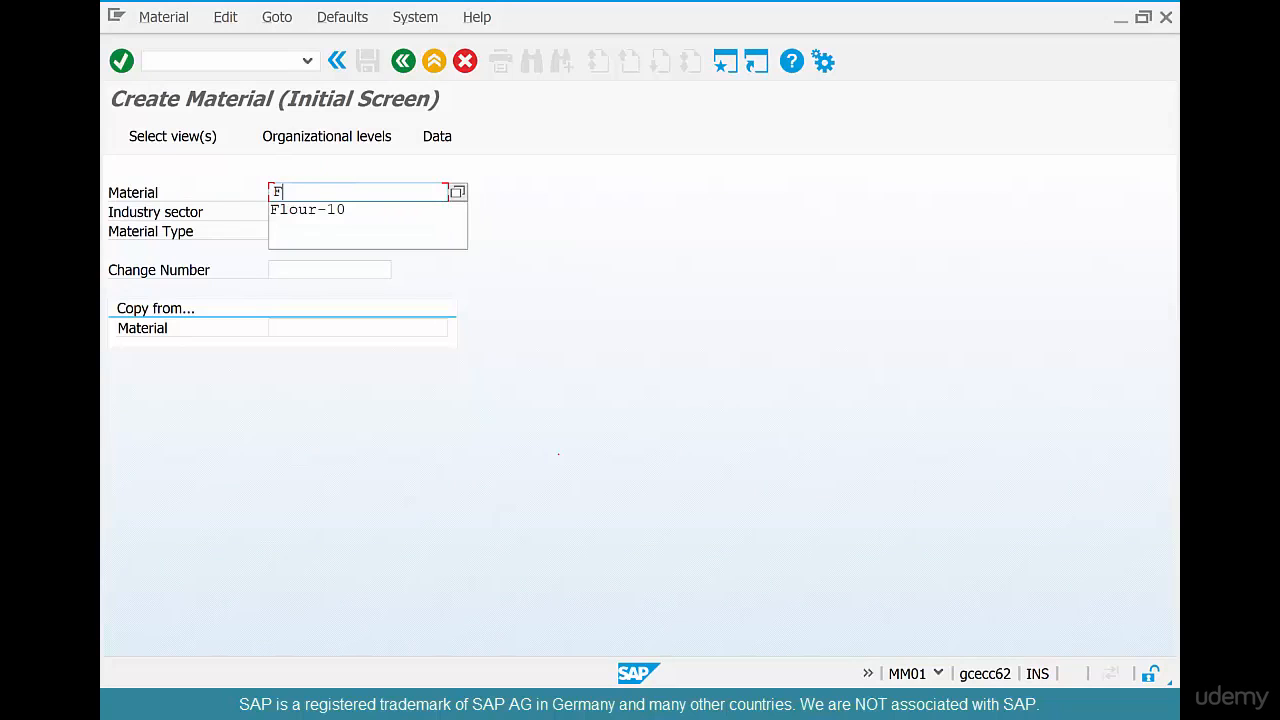
type("LOUR-UNBL")
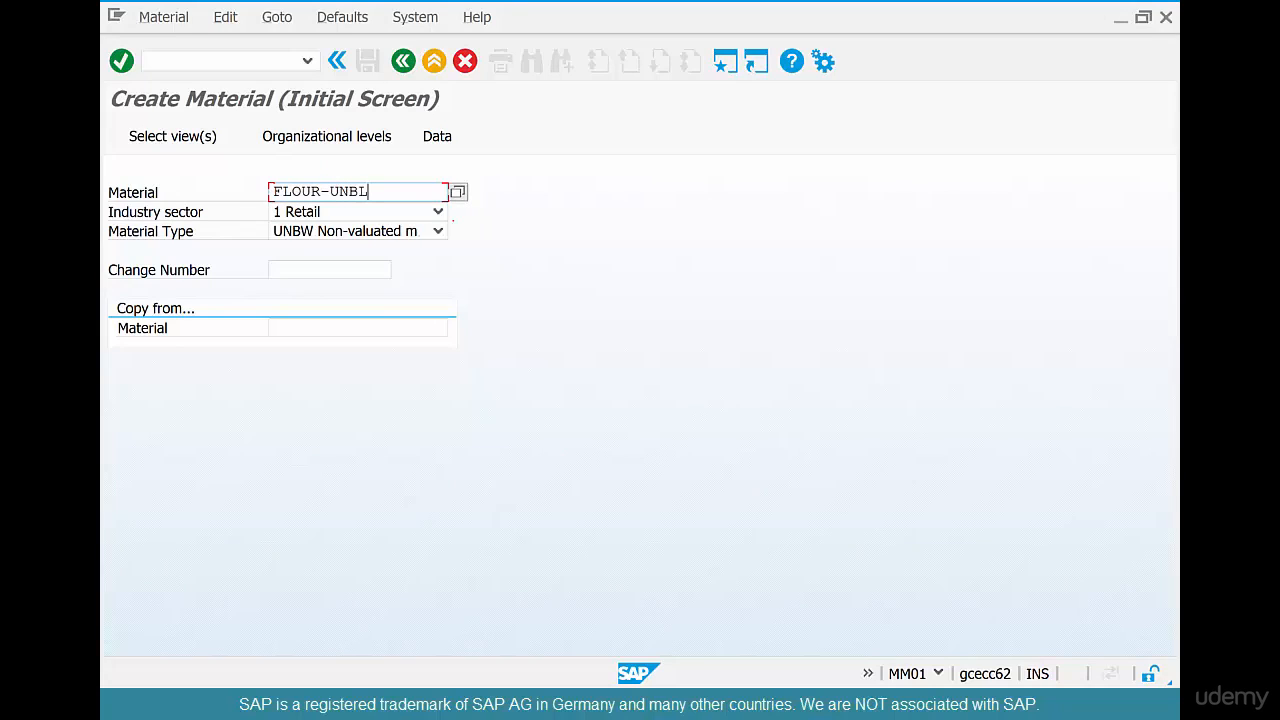
left_click(438, 231)
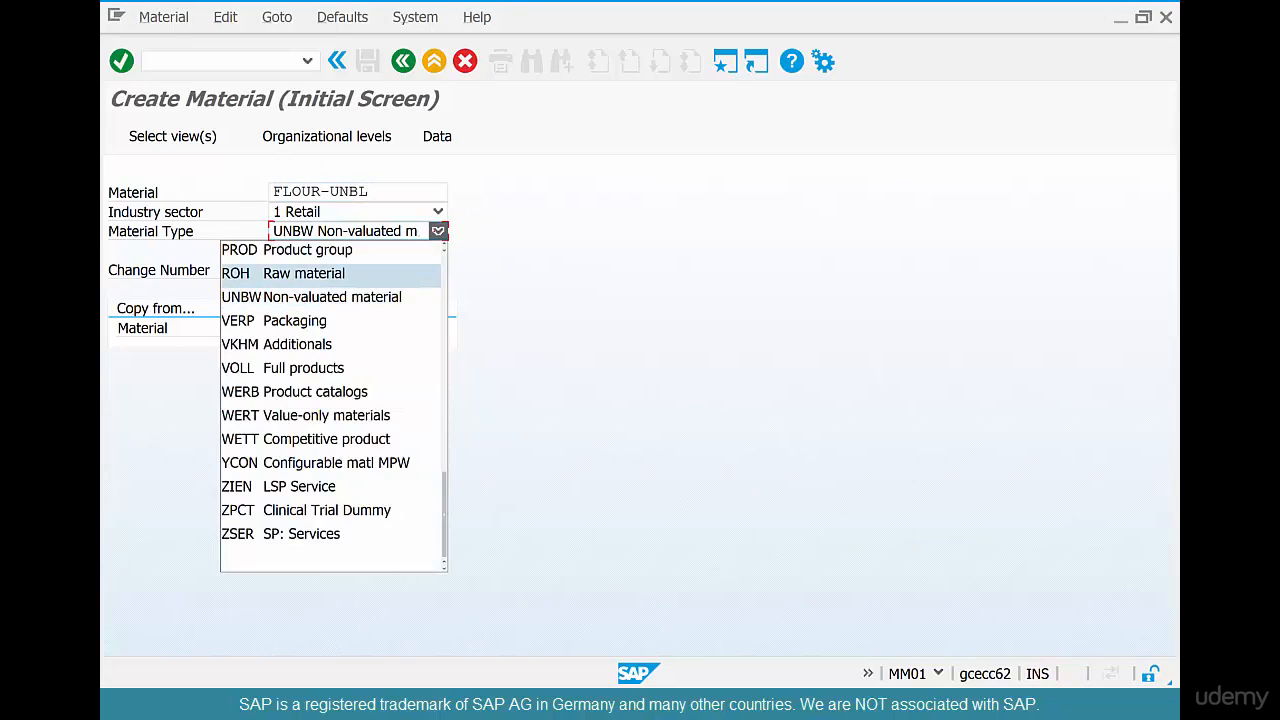
key("Return")
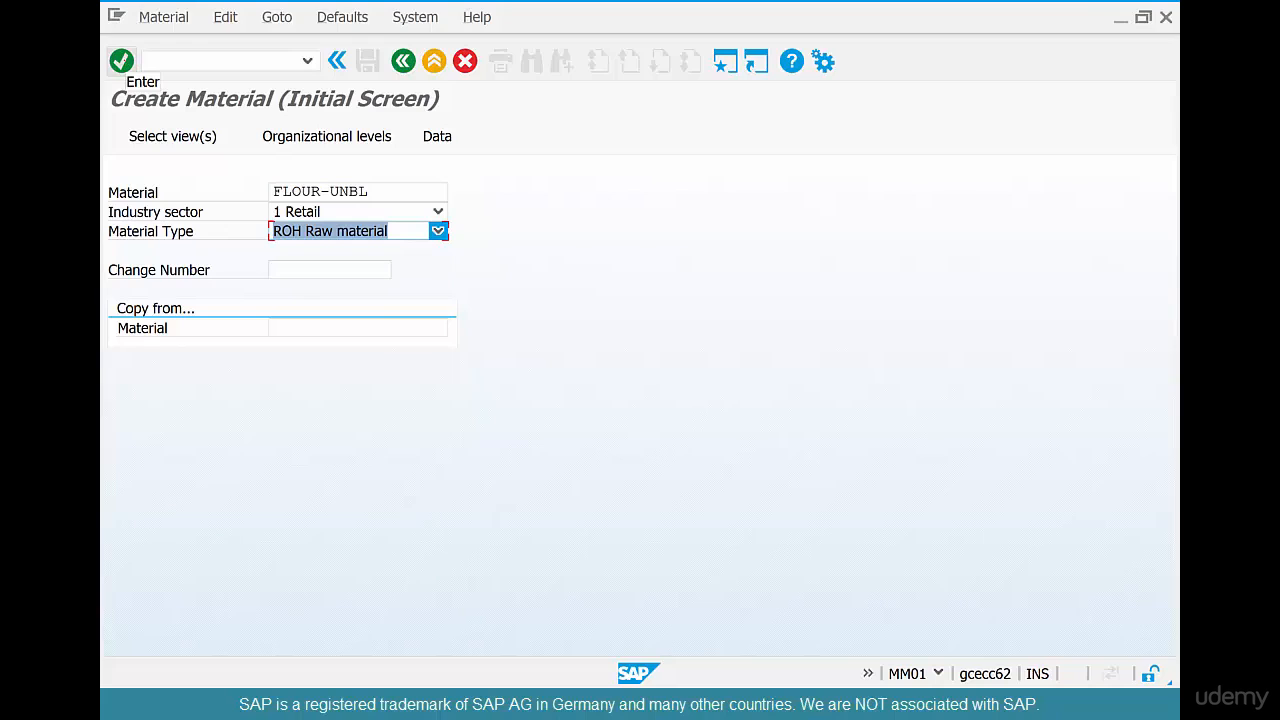
Select the Basic Data 1, Purchasing and Accounting 1 views for the material and assign it to plant CHI1
left_click(121, 61)
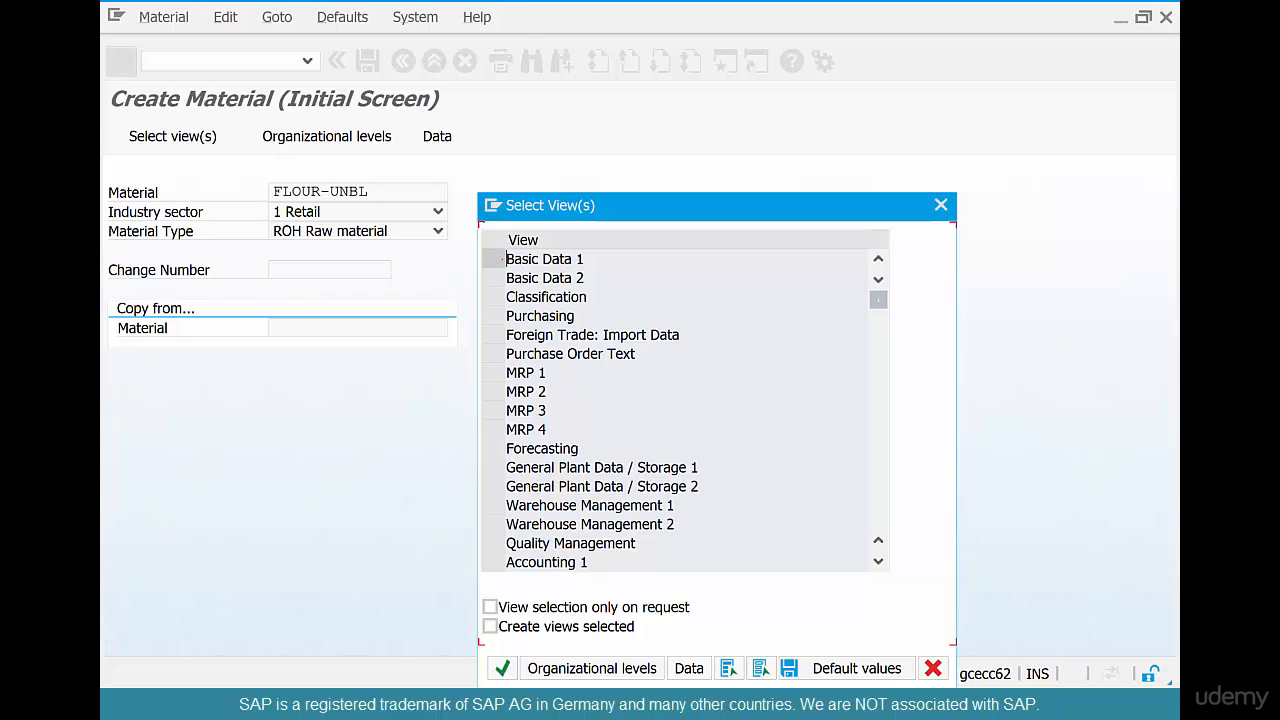
left_click(494, 258)
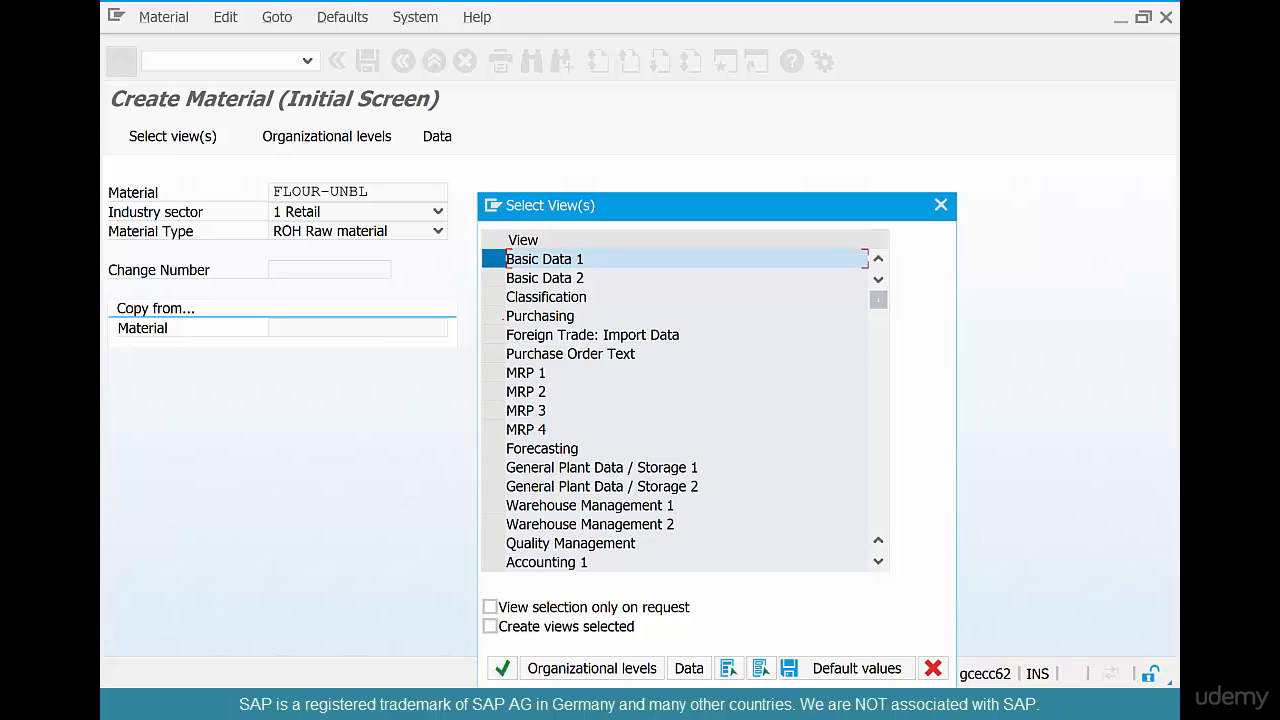
left_click(494, 316)
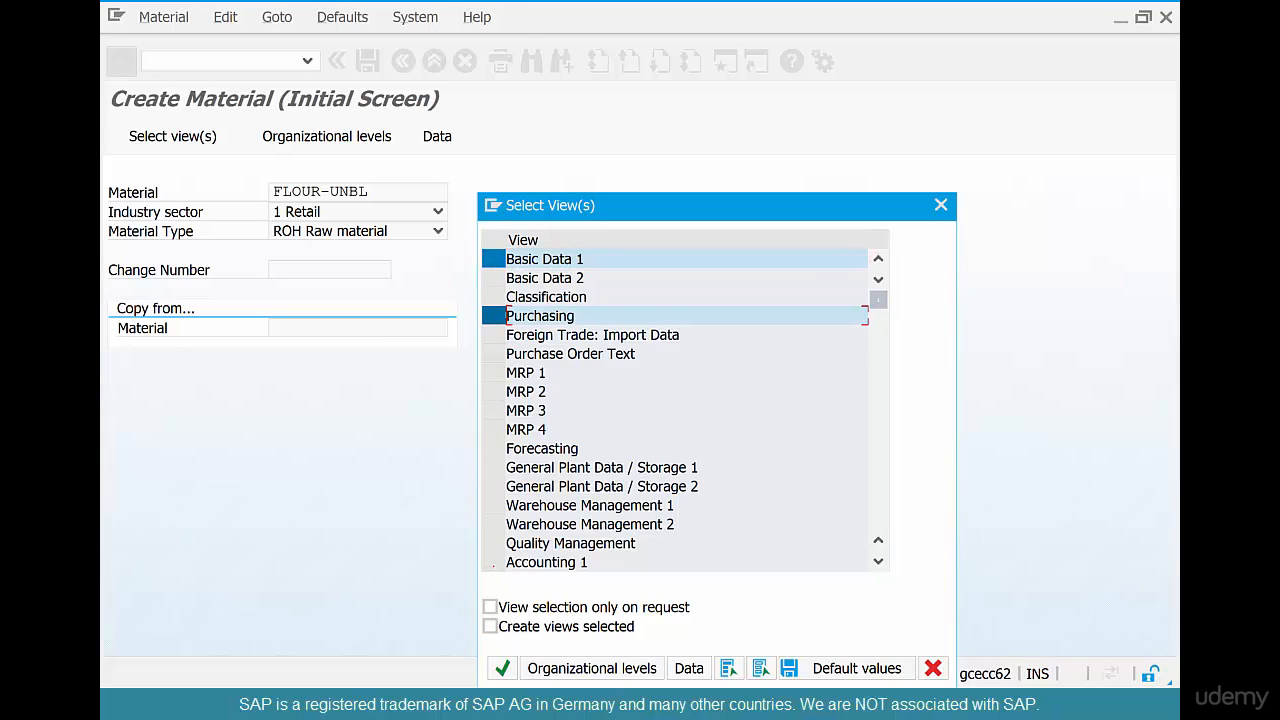
left_click(494, 562)
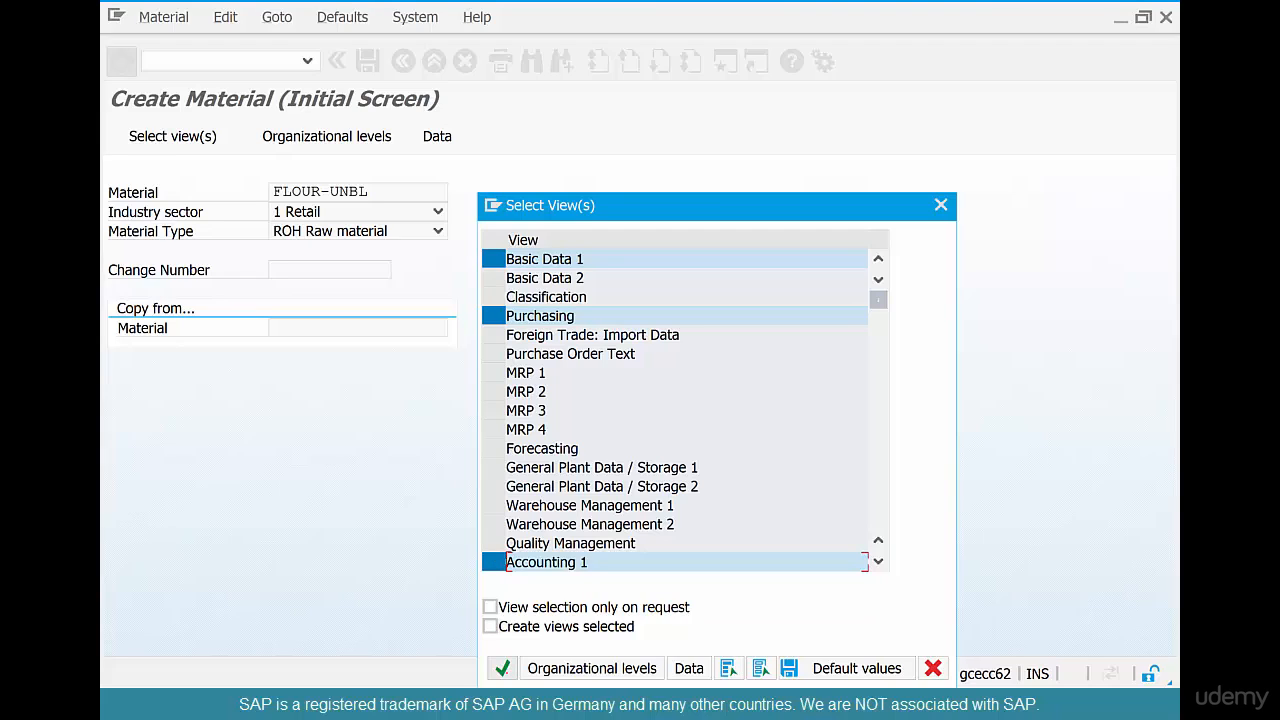
left_click(502, 668)
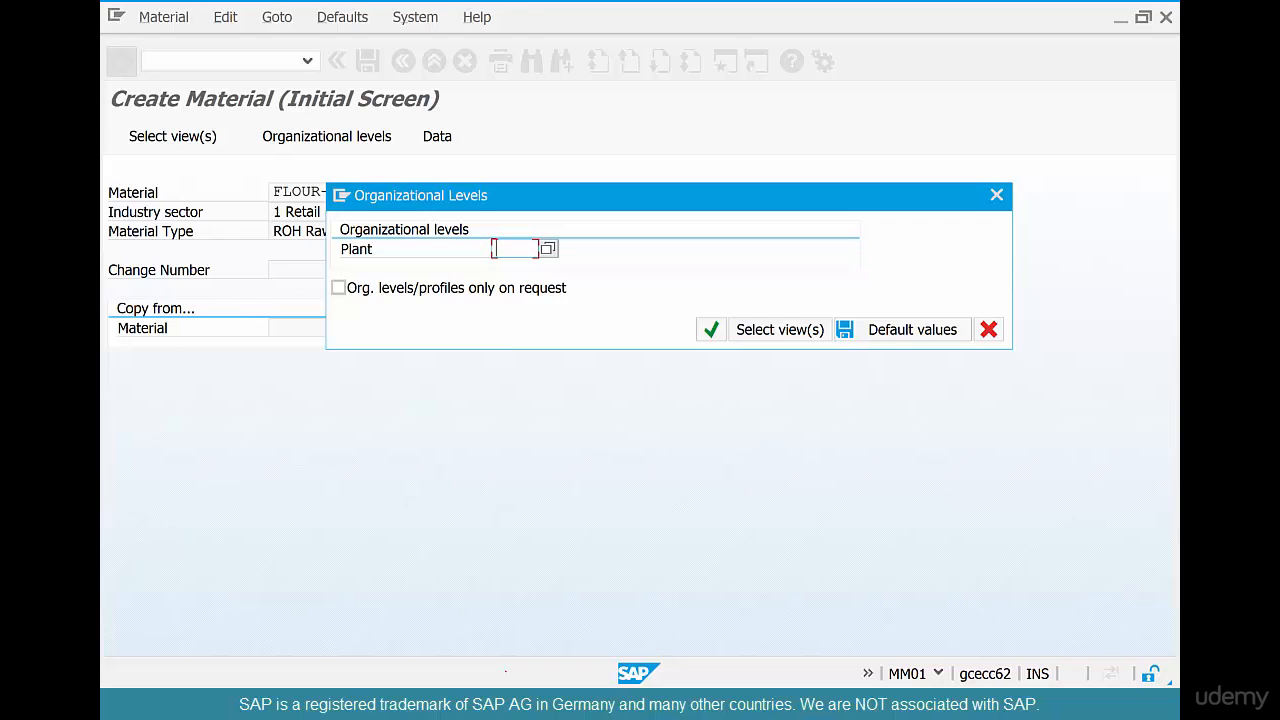
type("chil")
key("Return")
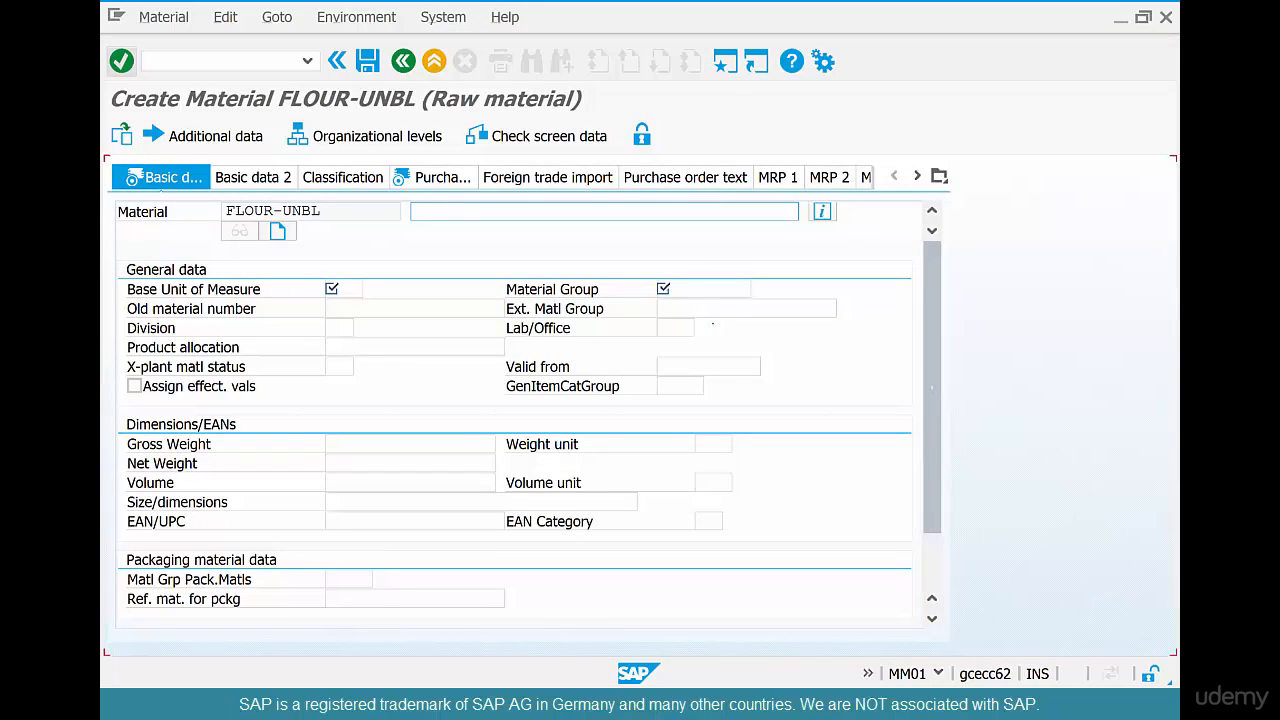
Enter "Unbleached Flour" as the material's description in the basic data
type("Un")
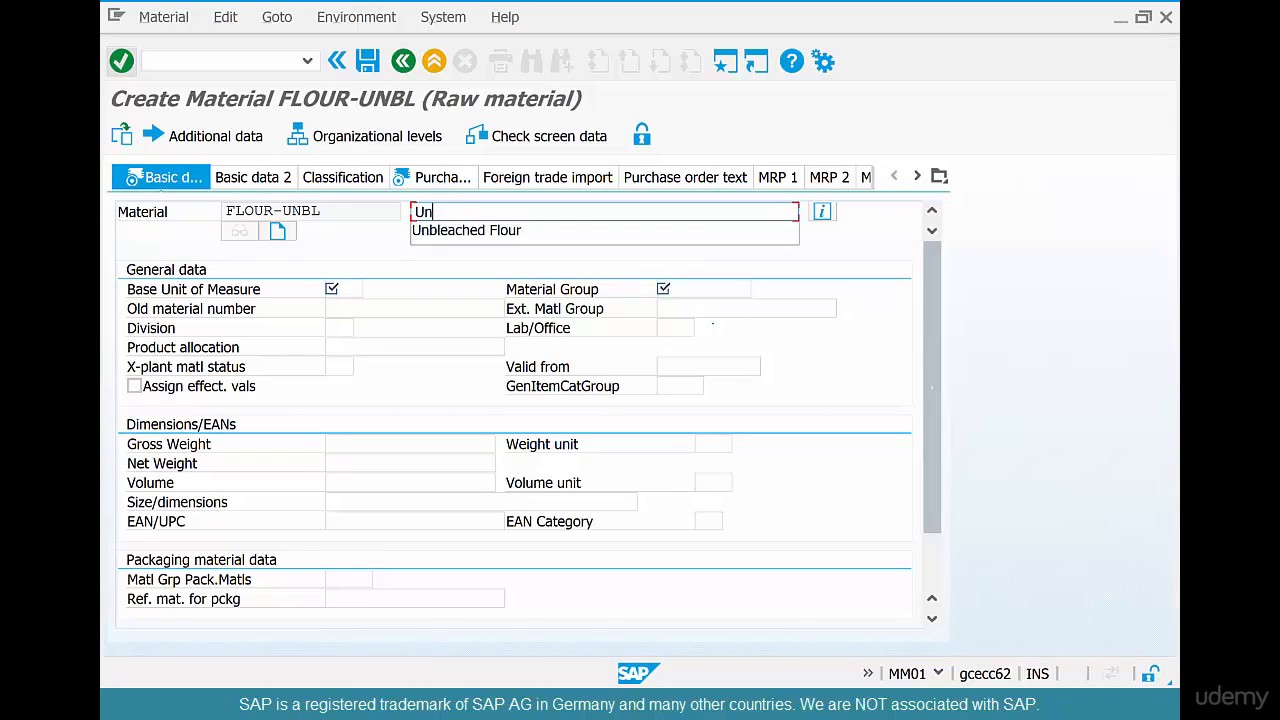
type("bleached")
key("Down")
key("Return")
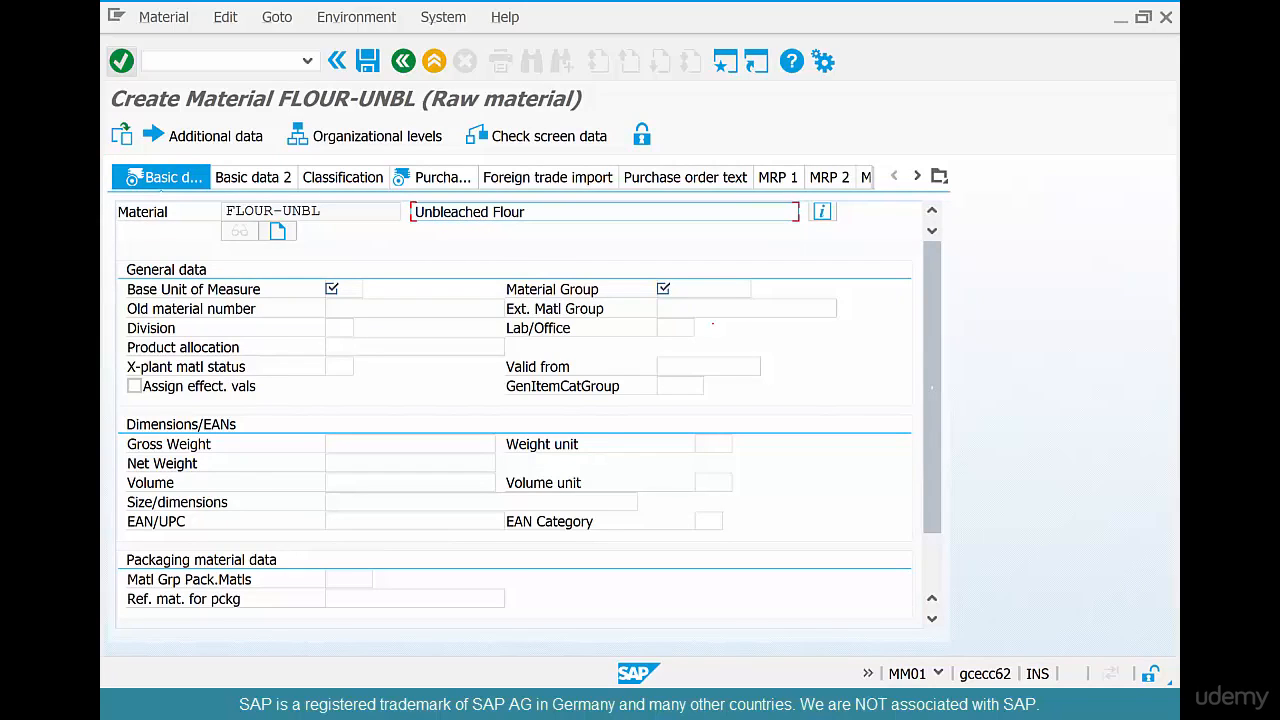
Set the base unit of measure to LB and the material group to 015
key("Tab")
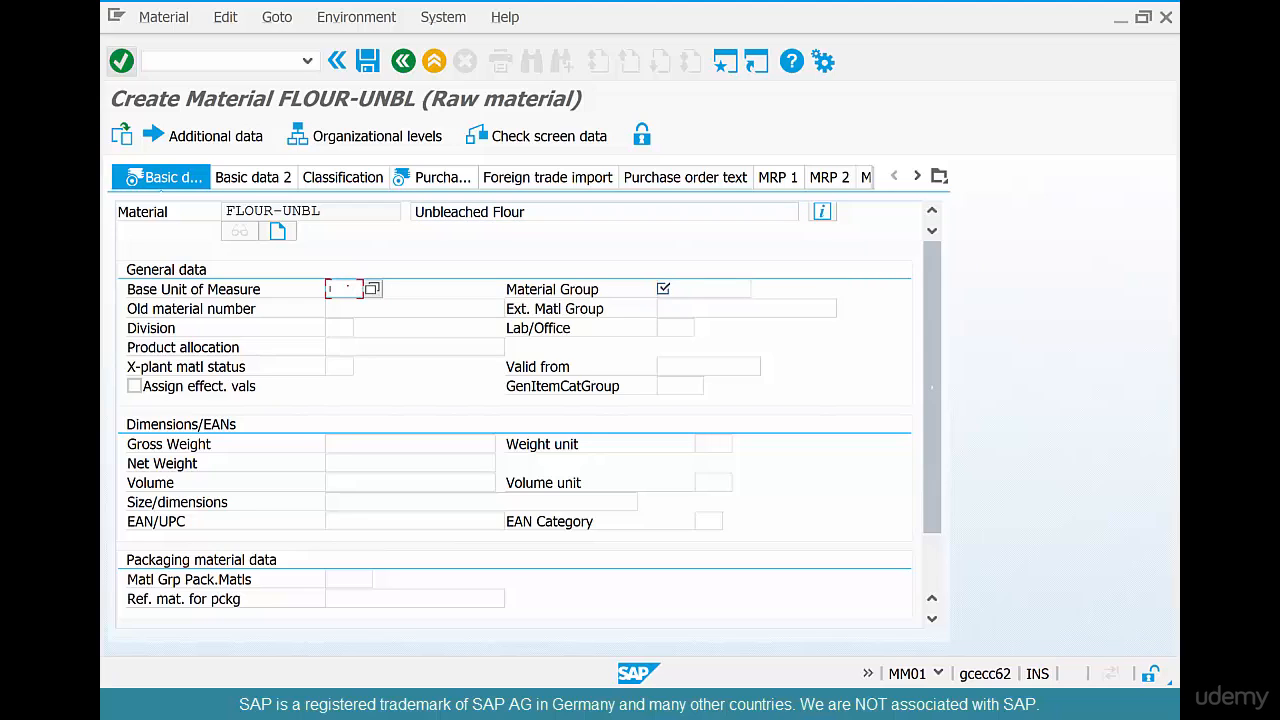
type("lb")
key("Tab")
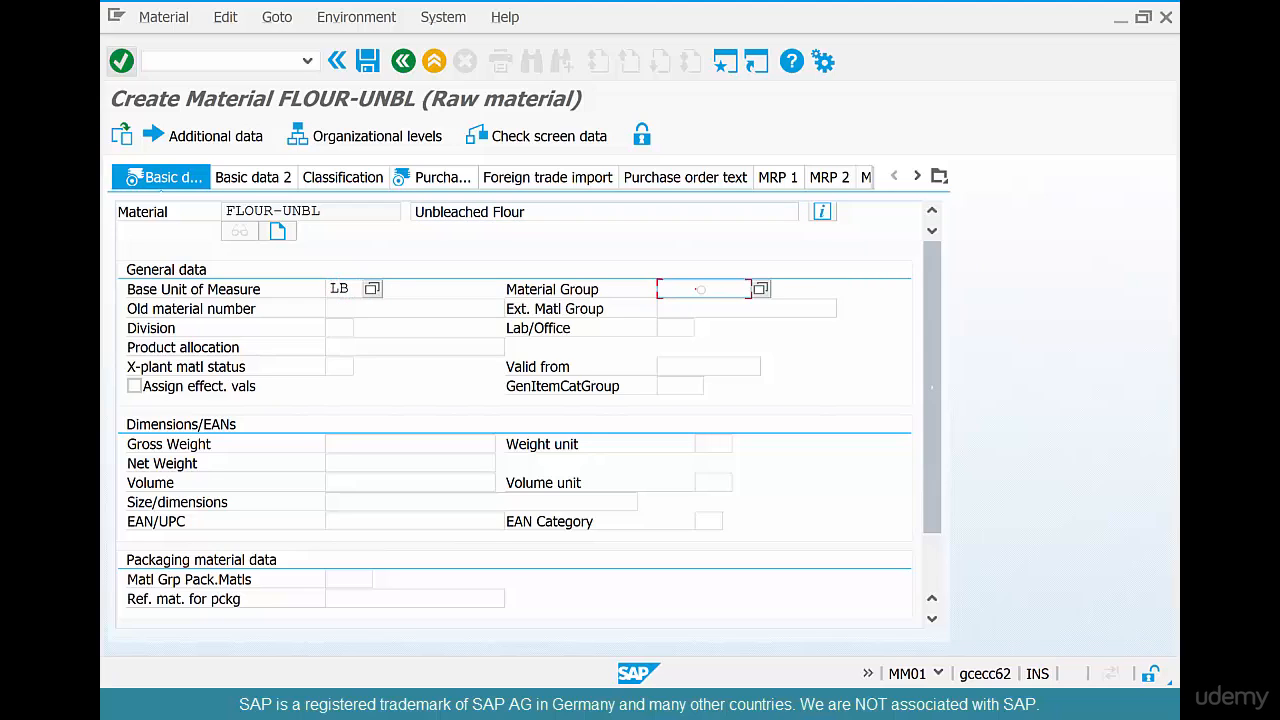
type("015")
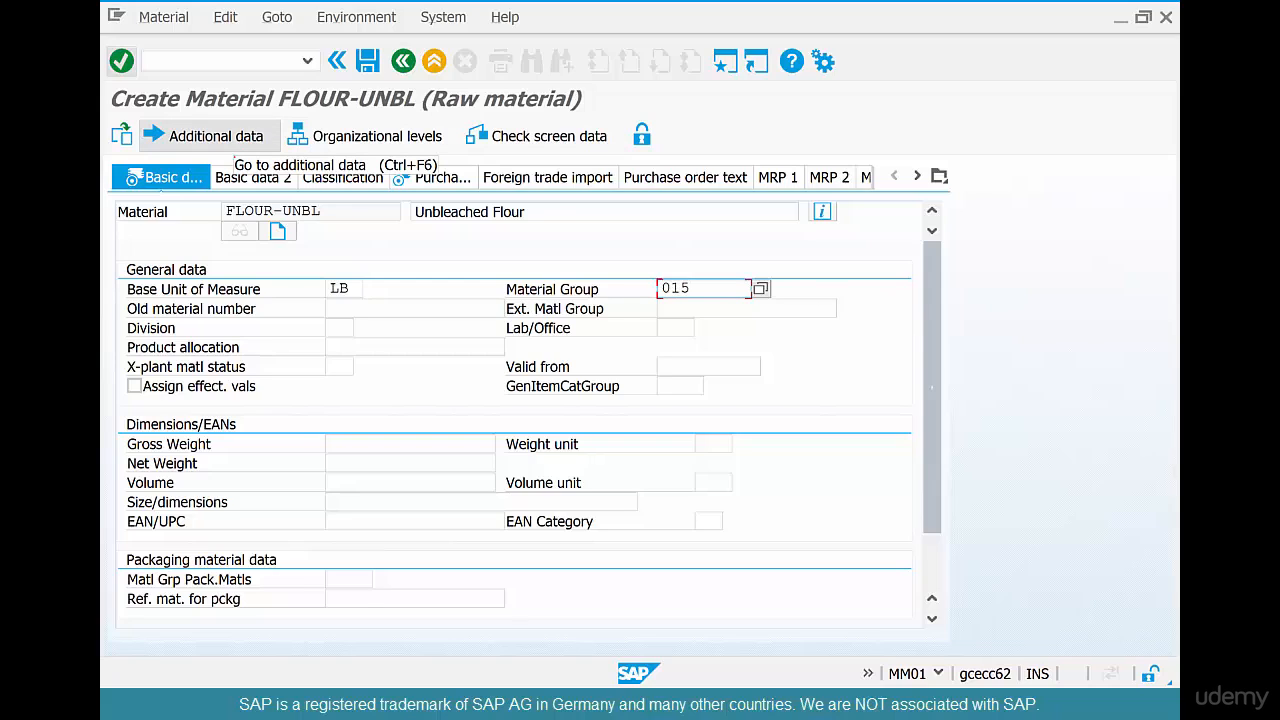
Add a DE language description reading "Unbleached Flour in German" in the material's additional data
left_click(204, 135)
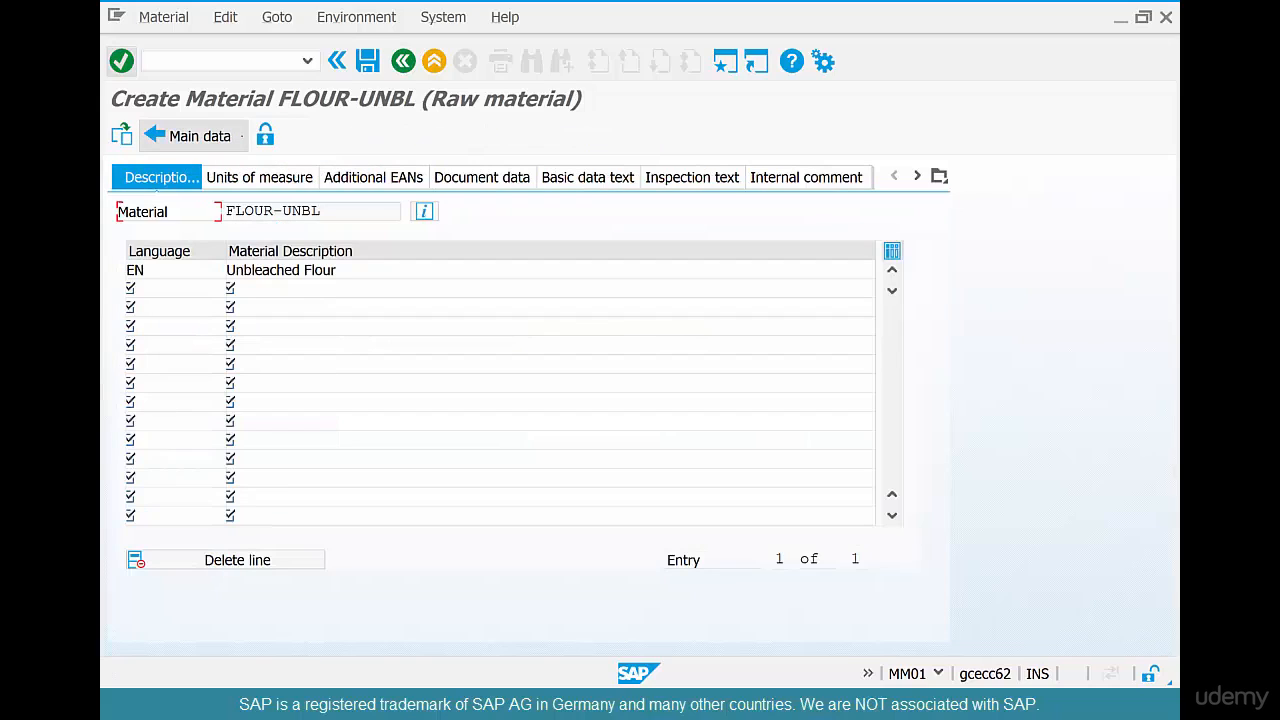
left_click(206, 295)
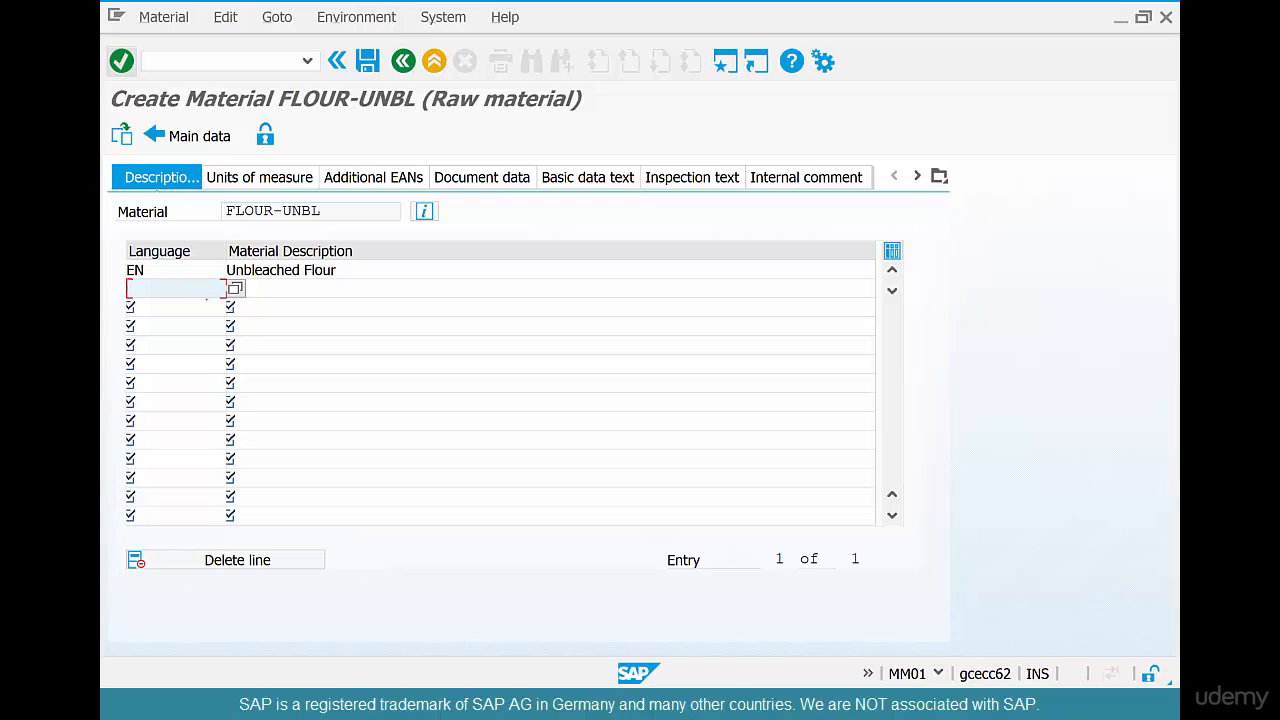
type("DE")
key("Tab")
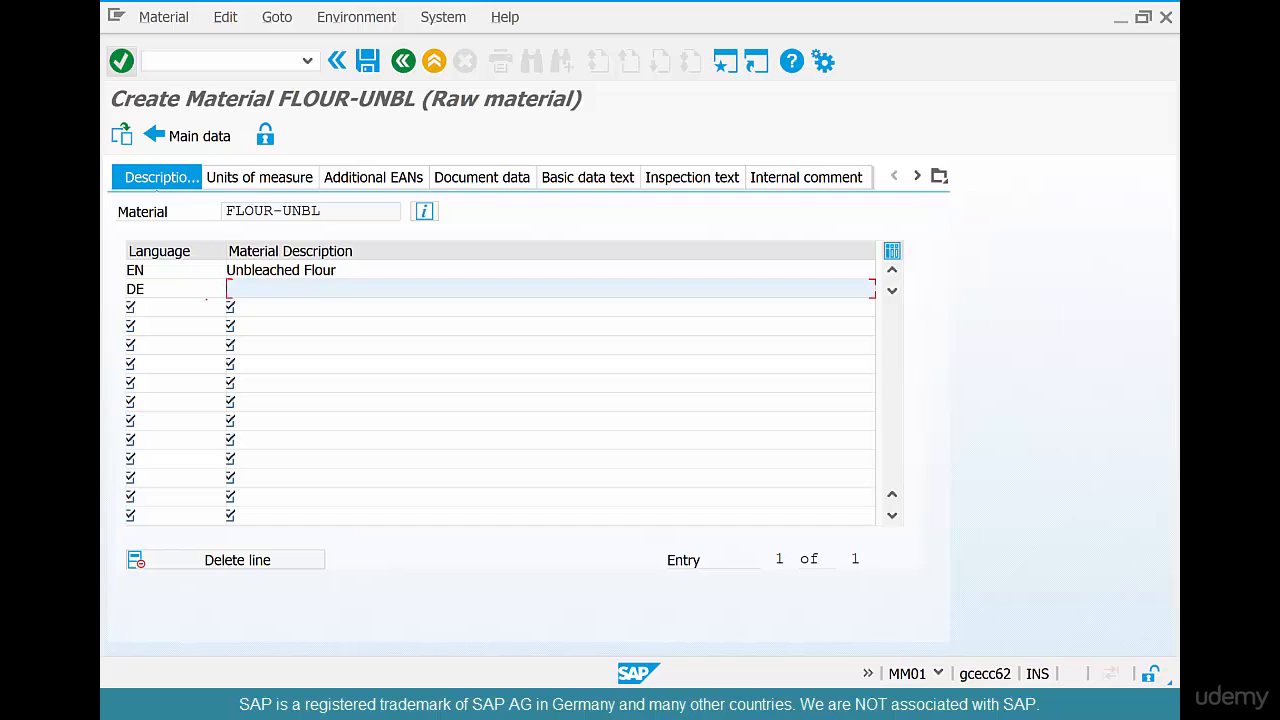
type("Unbleached Flour")
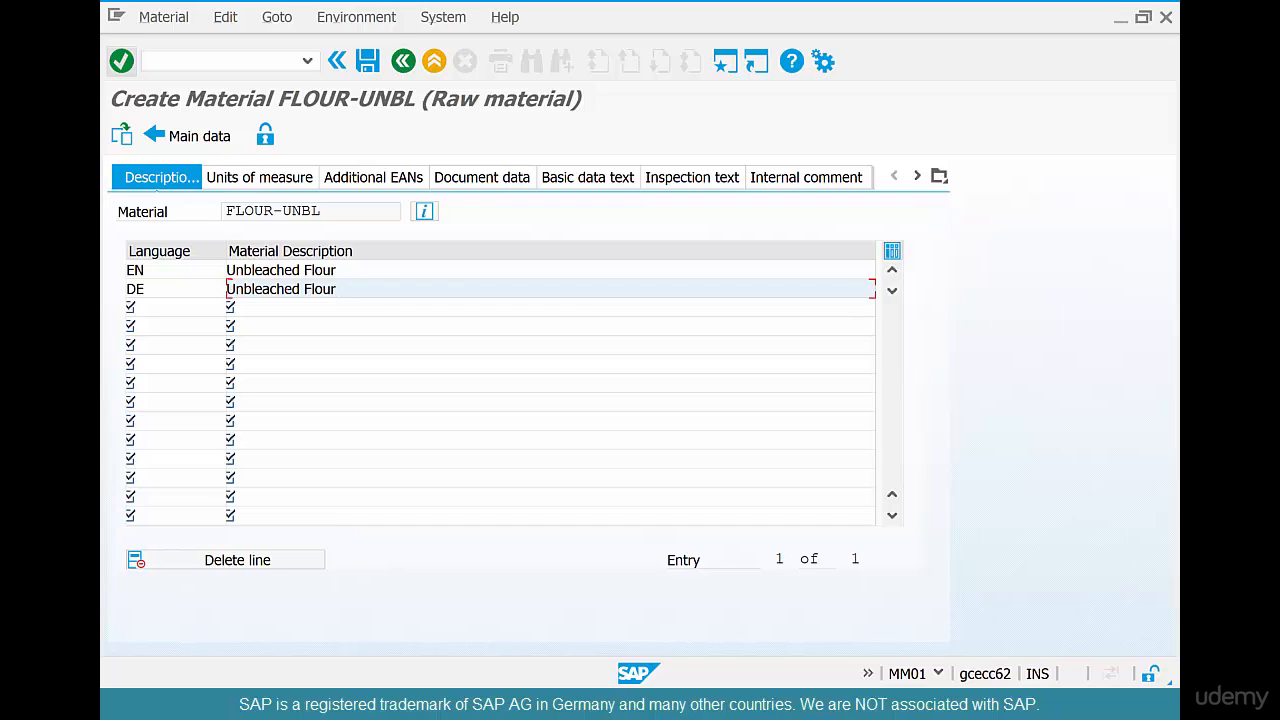
type("in German")
Start a second conversion line in the material's units of measure with an alternative unit quantity of 1
left_click(260, 177)
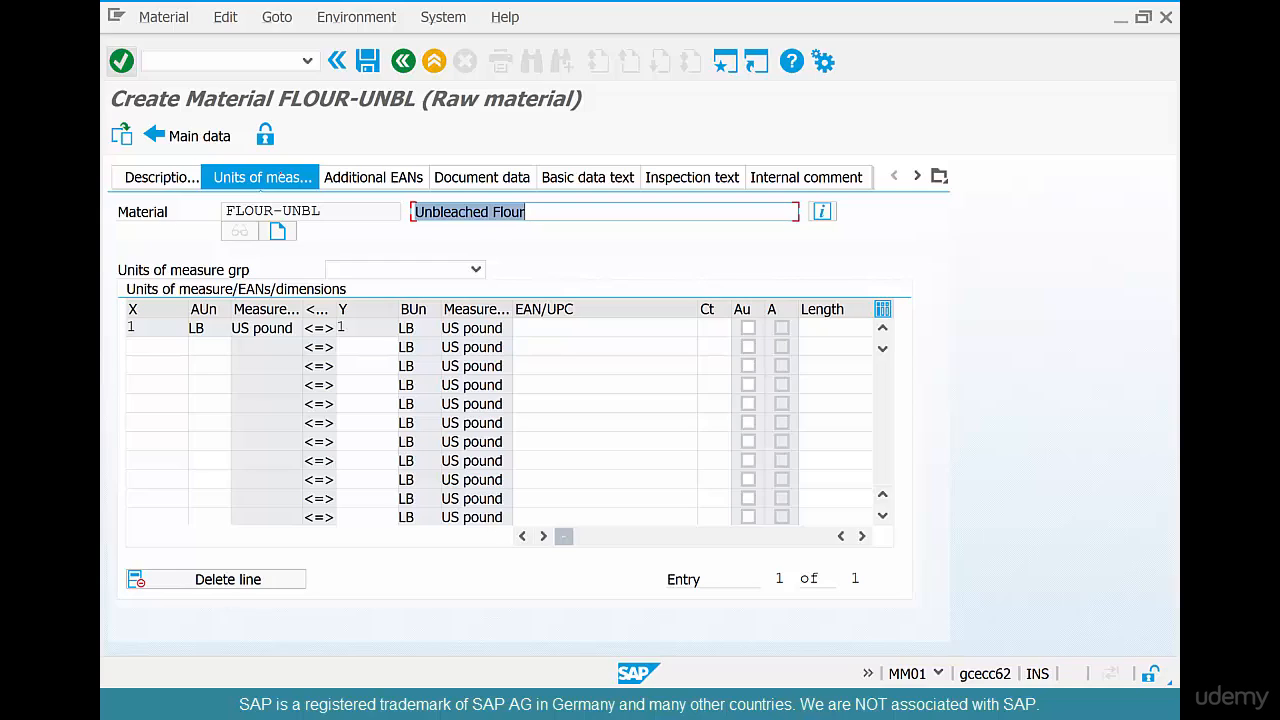
left_click(137, 350)
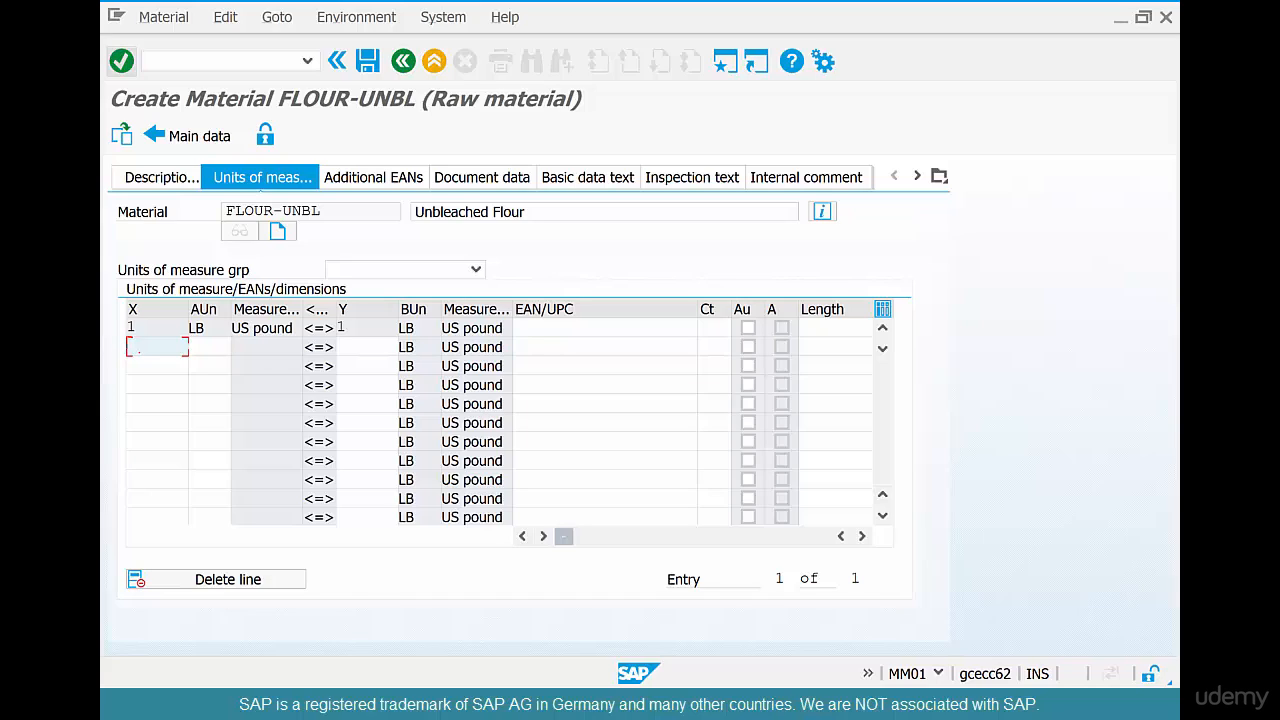
type("1")
key("Tab")
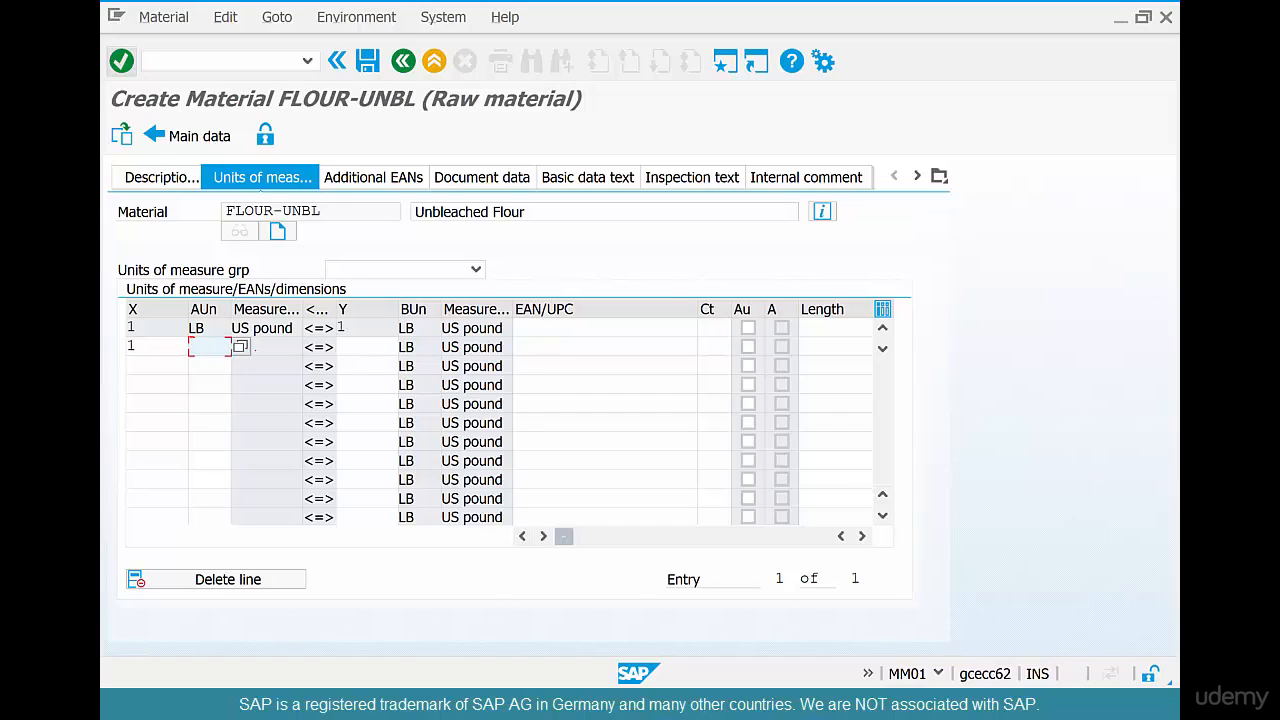
Search the available measurement units for a unit text matching *bag*
key("Return")
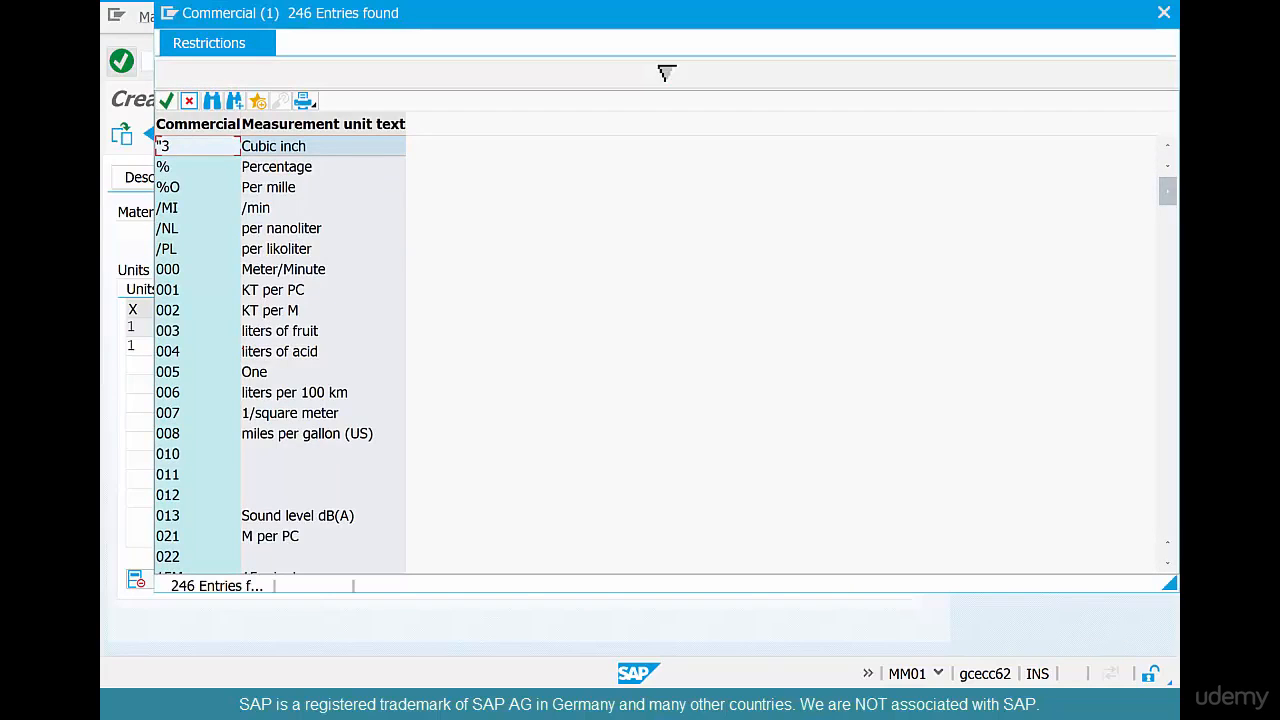
left_click(665, 73)
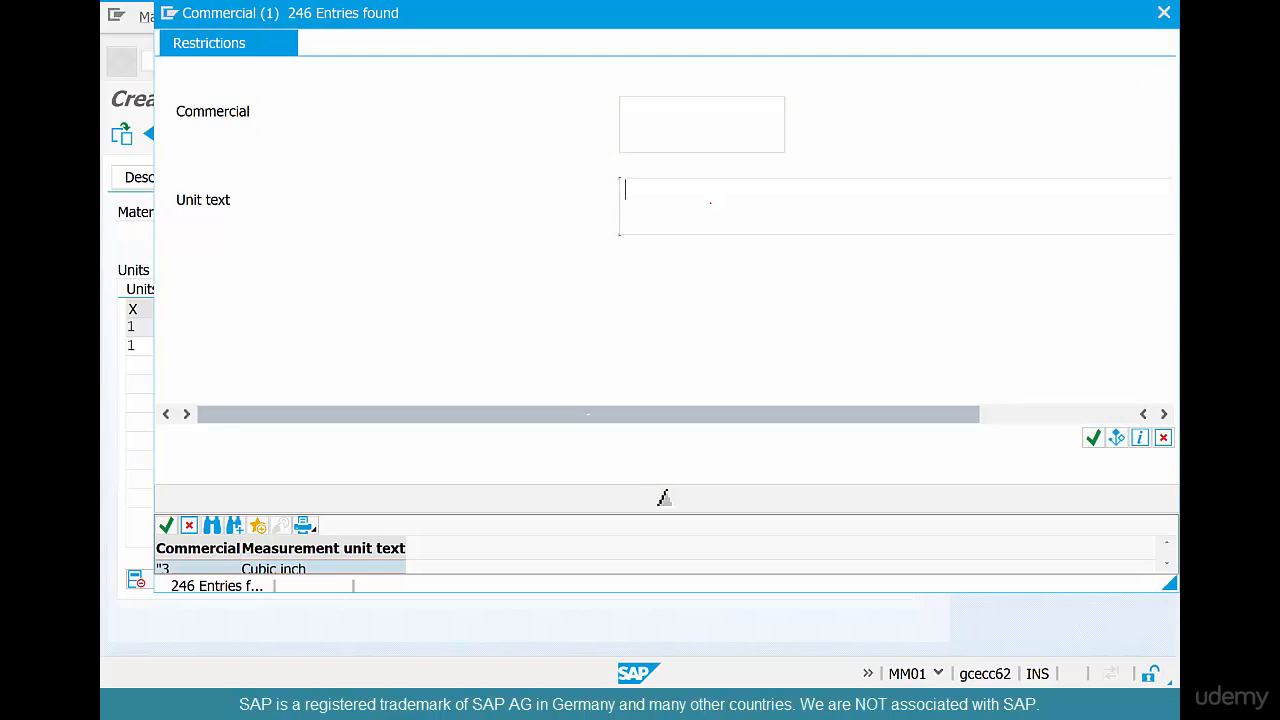
type("*bag")
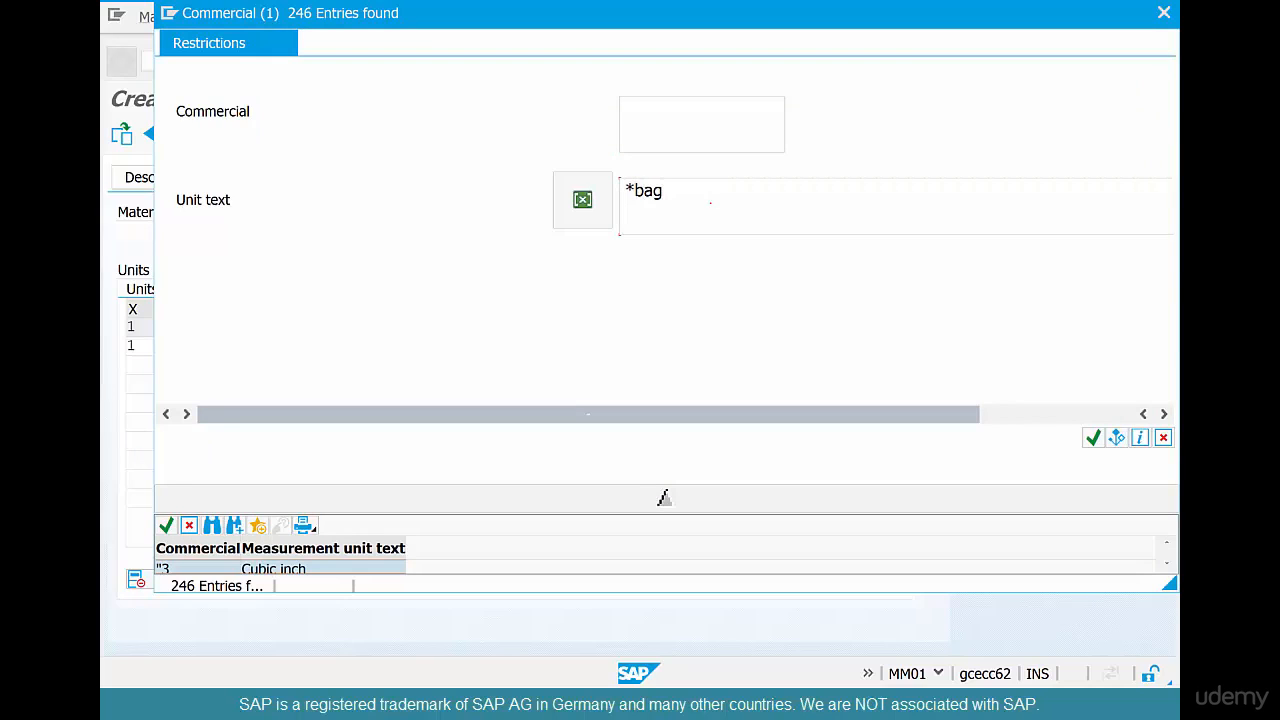
type("*")
key("Return")
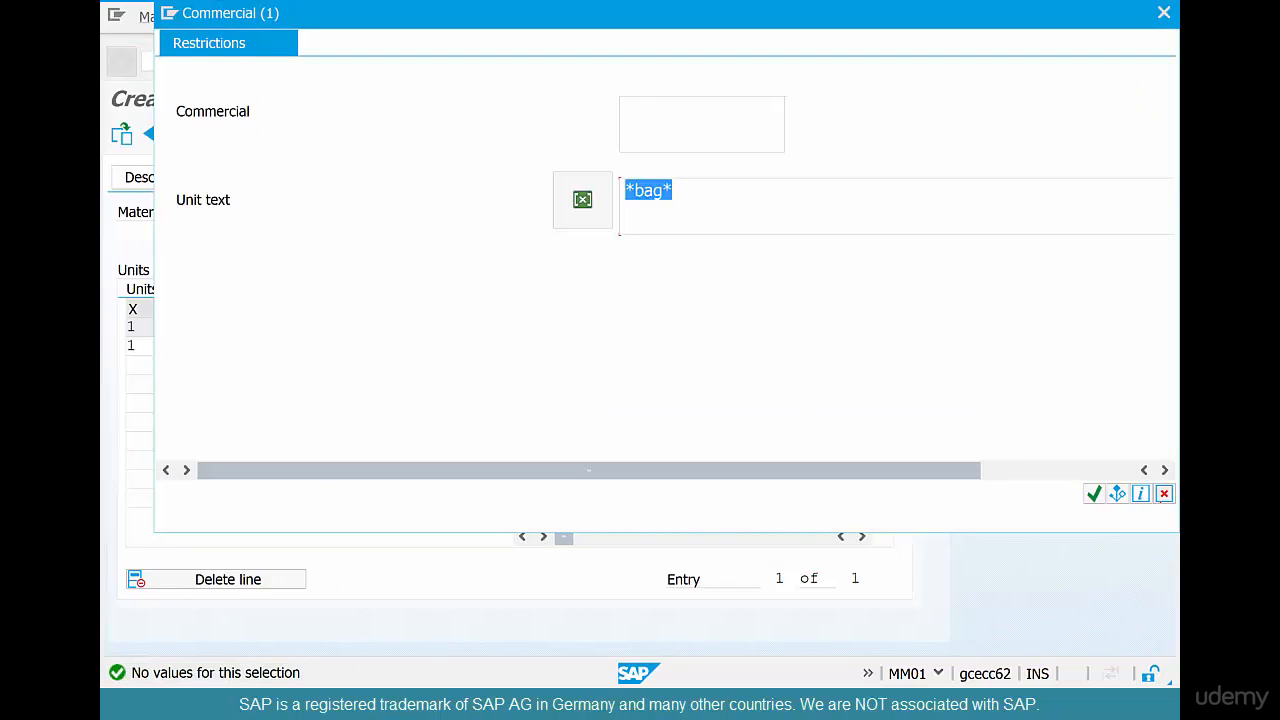
key("Escape")
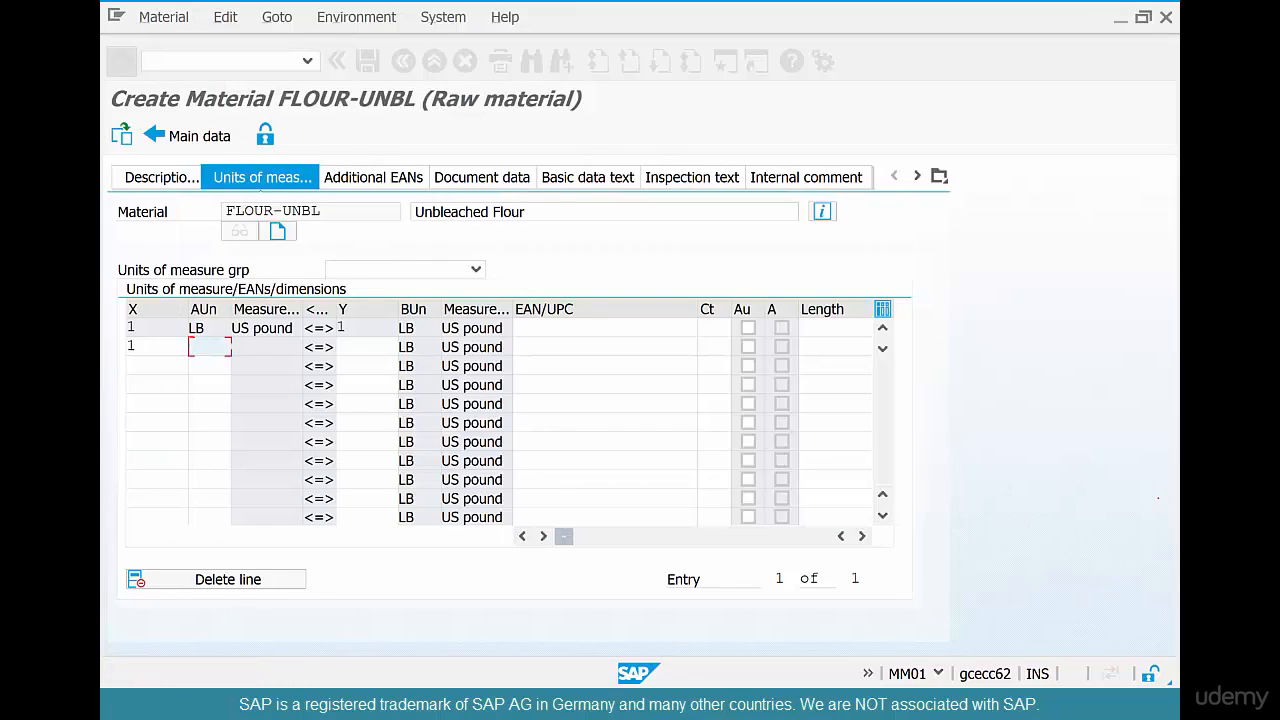
Choose CAR (Carton) as the alternative unit in the second line and make it equal to 25 LB
key("F4")
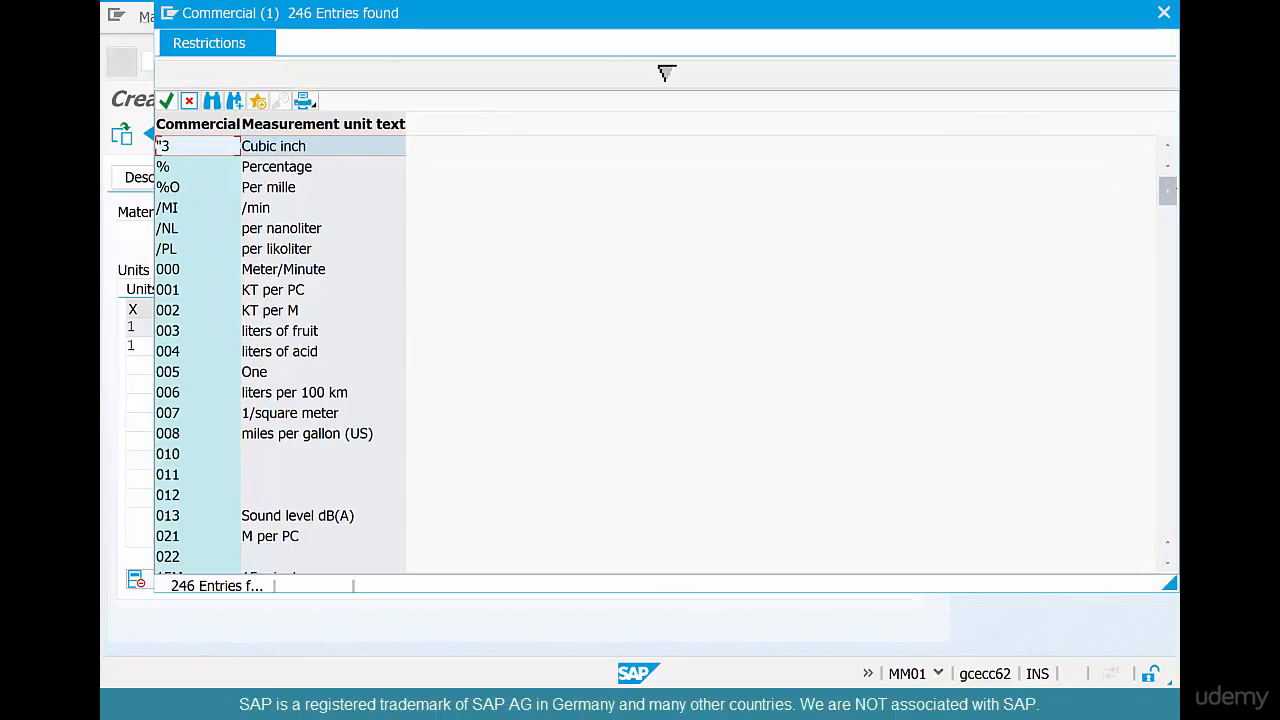
left_click_drag(1167, 190, 1167, 226)
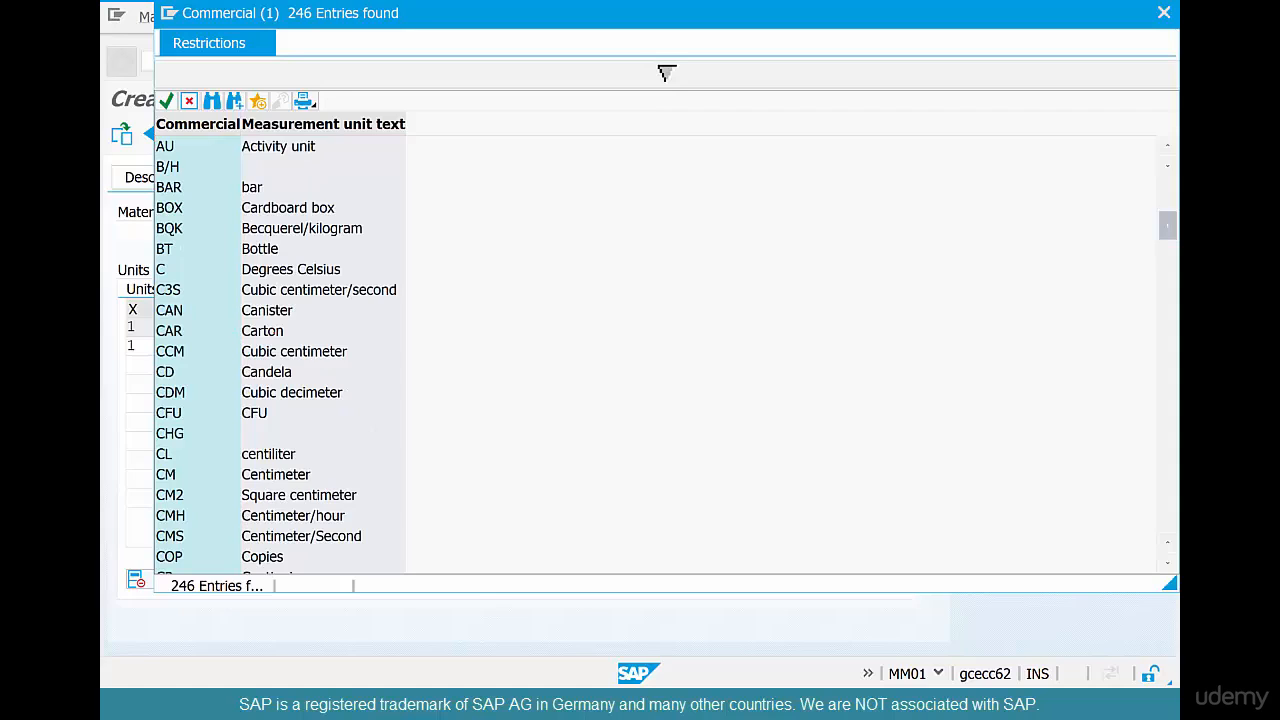
double_click(398, 331)
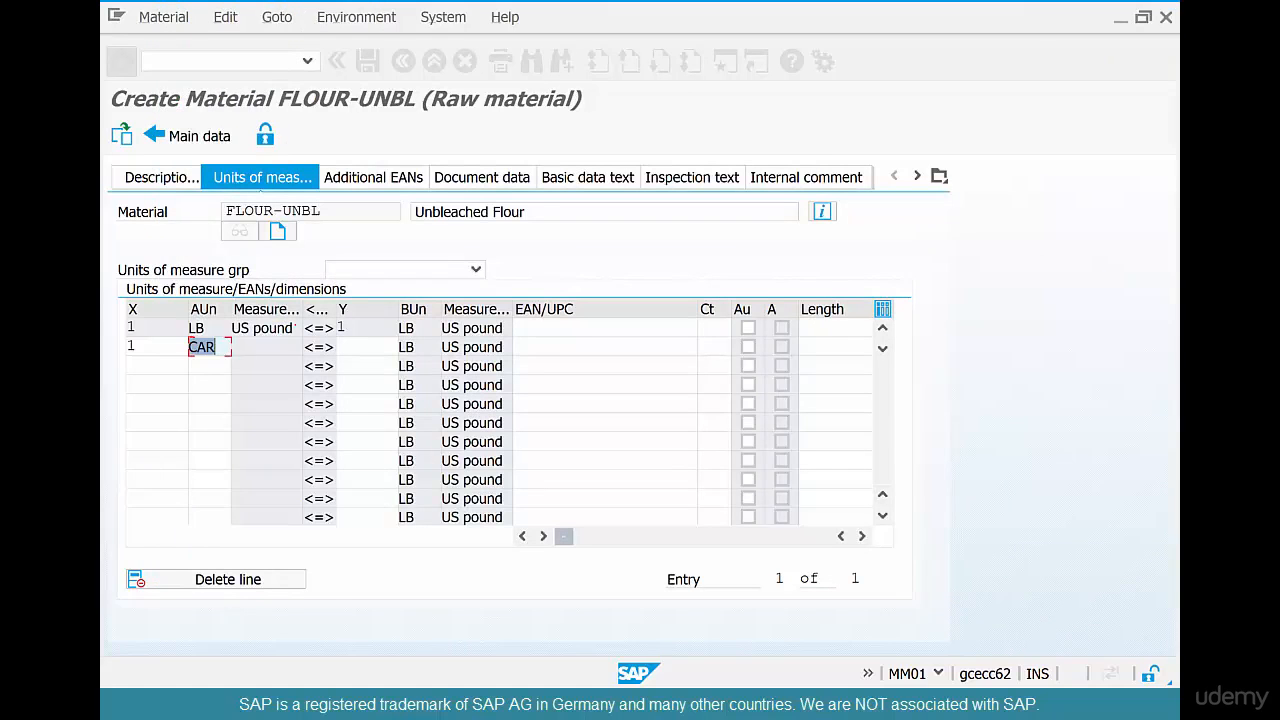
left_click(375, 344)
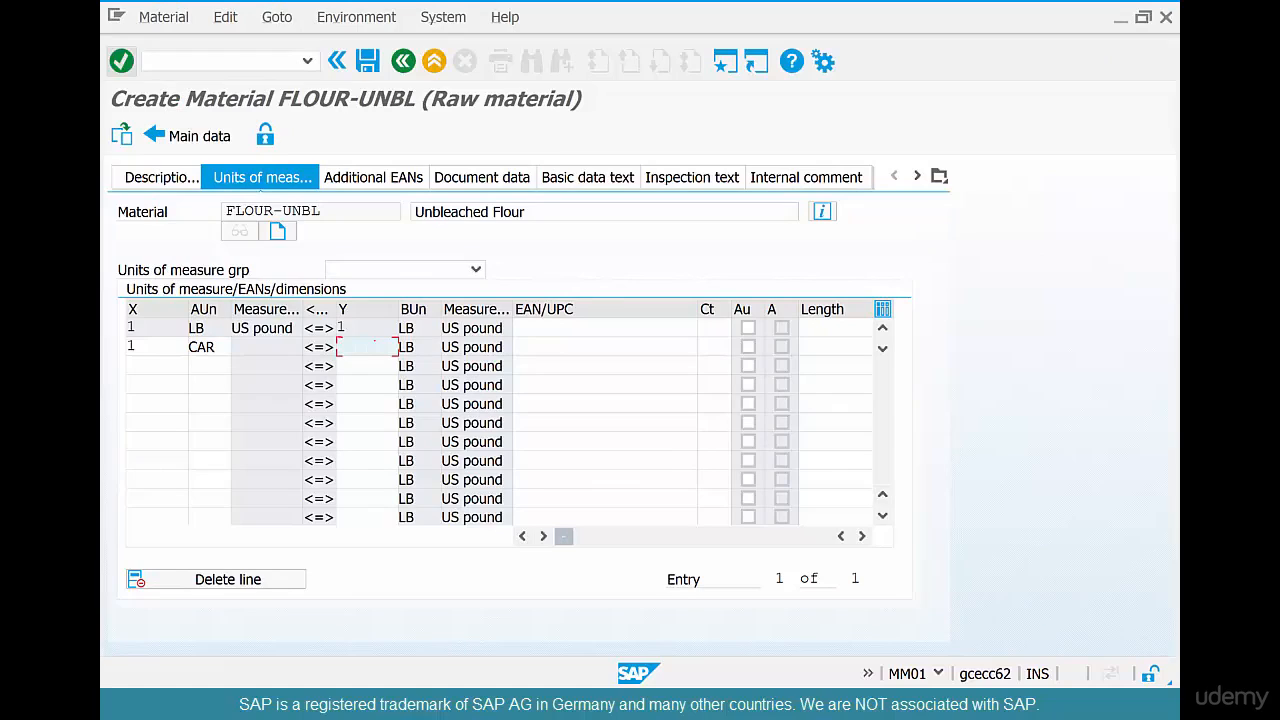
type("25")
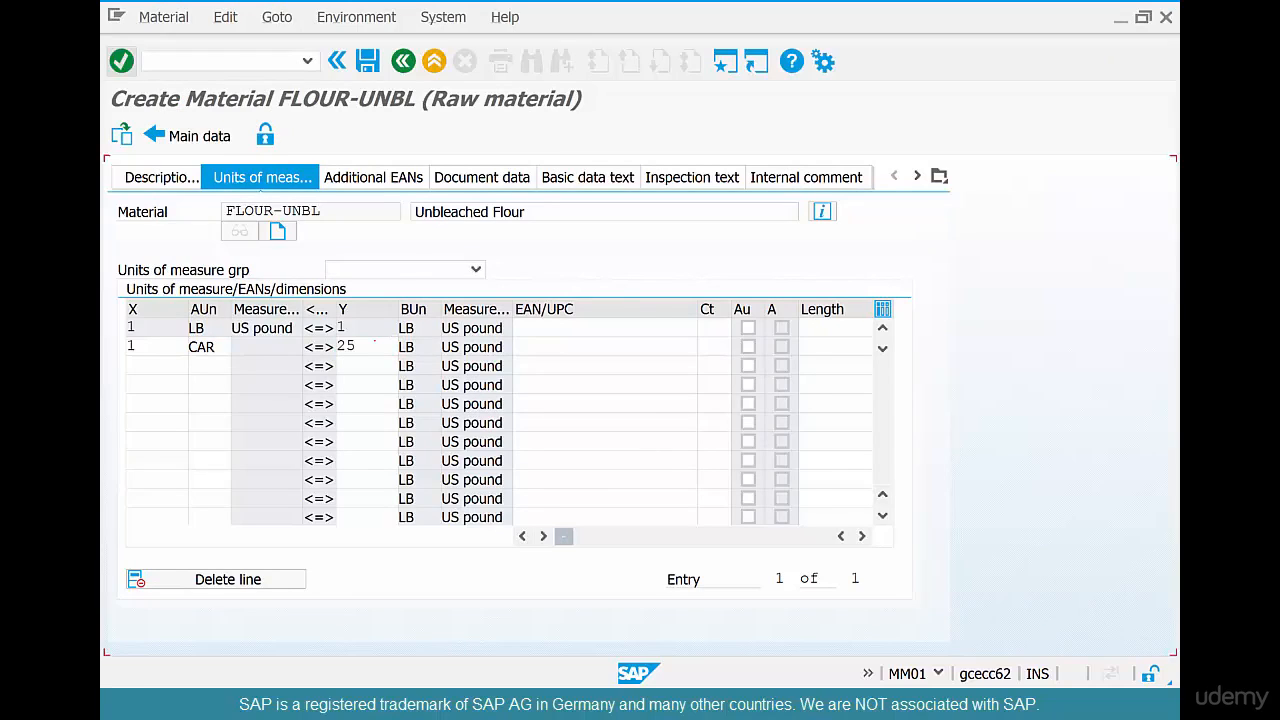
Confirm the carton conversion line, return to the material's main data and proceed to the Purchasing view
key("Return")
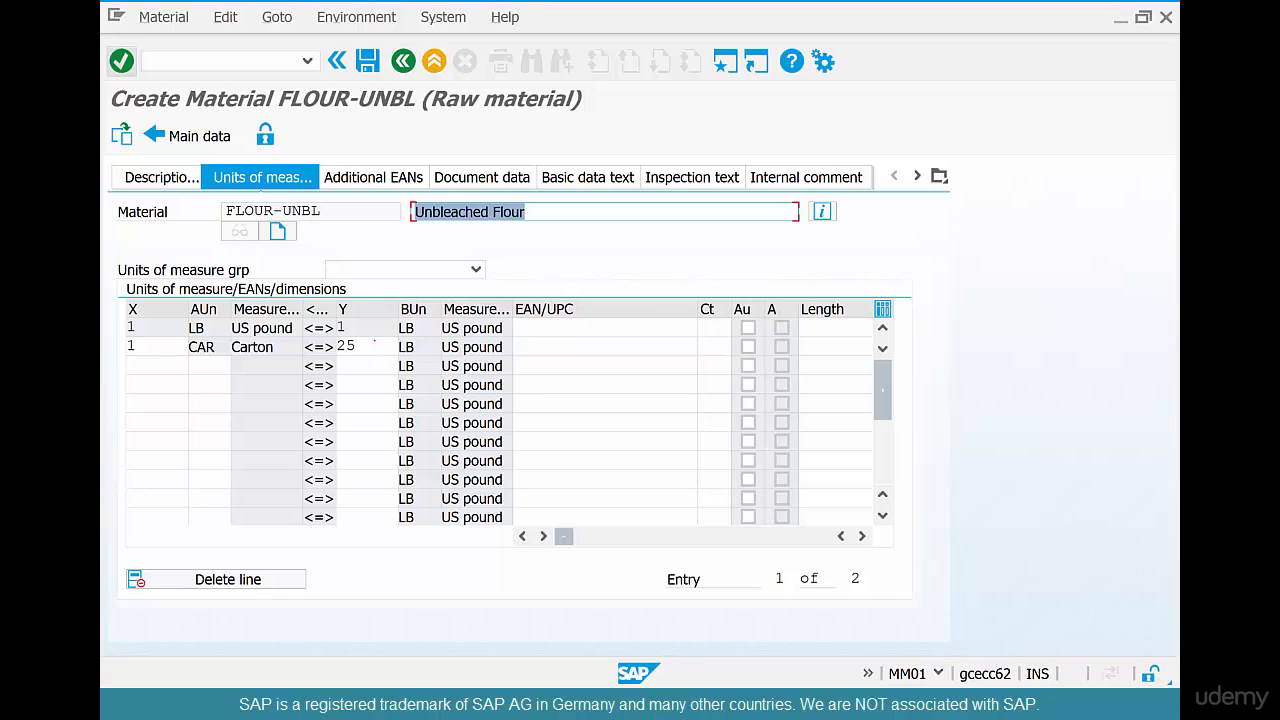
left_click(403, 61)
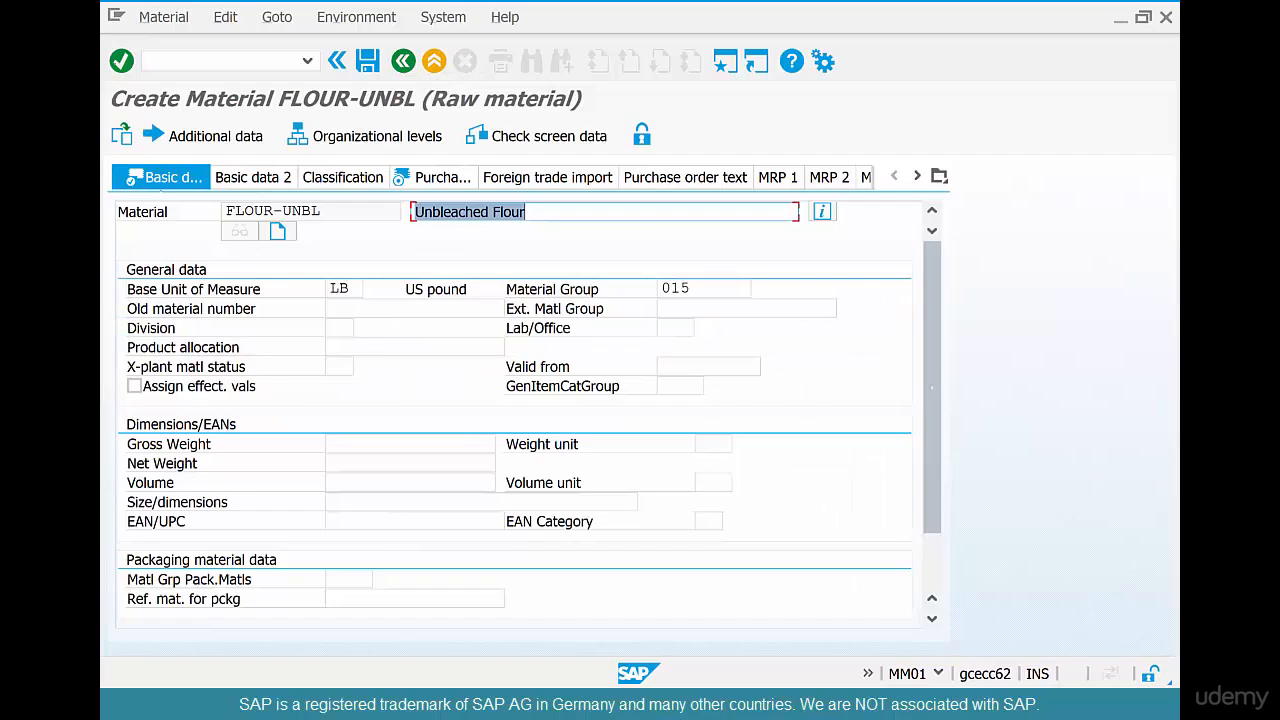
key("Return")
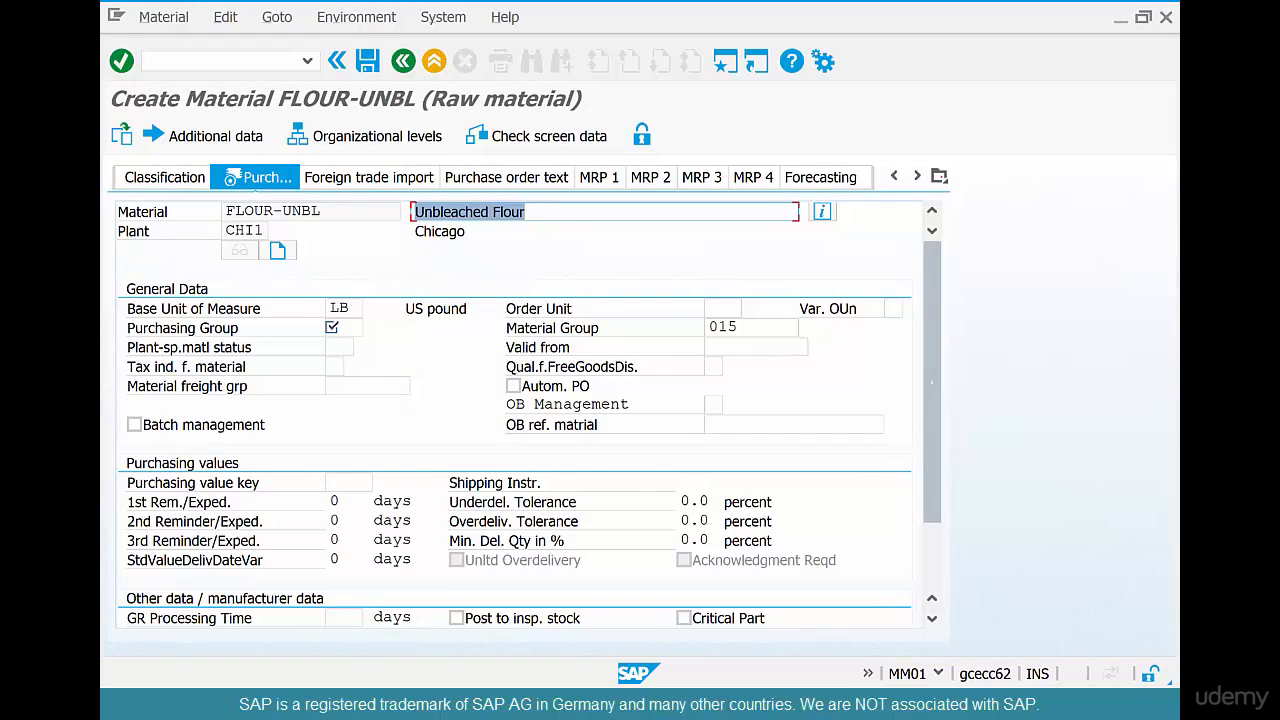
Set the purchasing group to US1 in the Purchasing view and continue to the Accounting 1 view
left_click(939, 176)
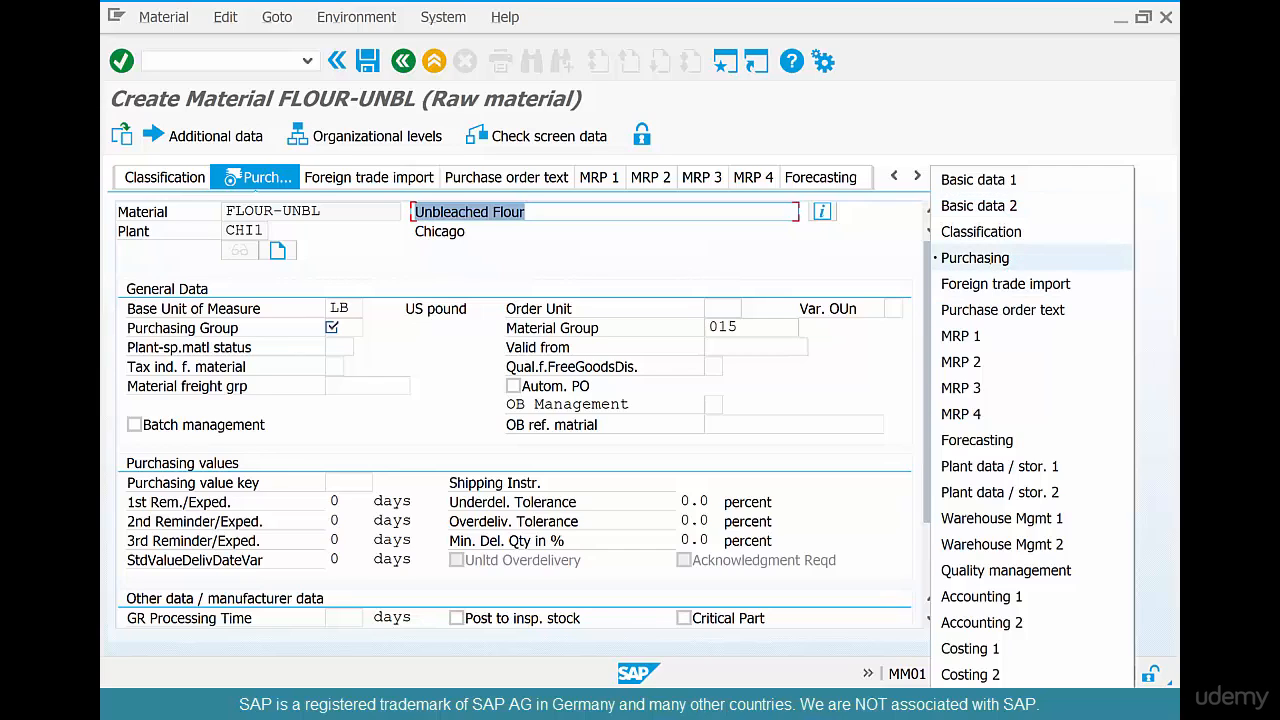
left_click(975, 257)
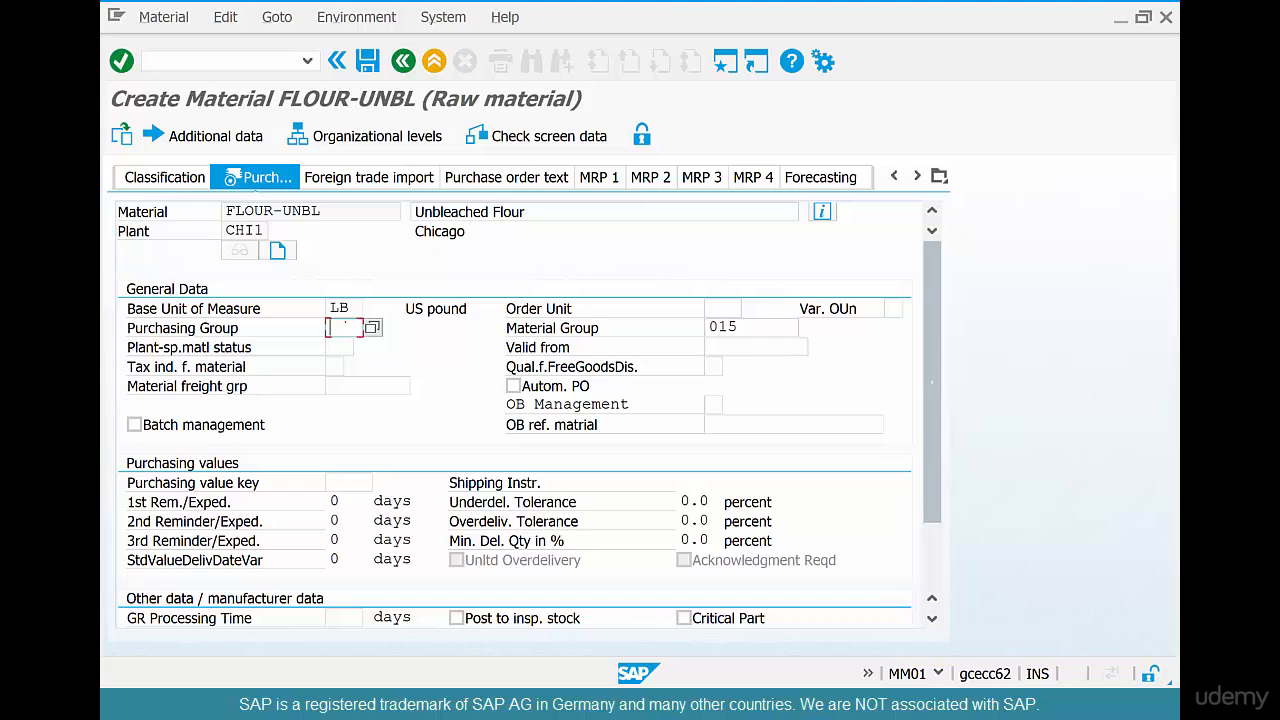
left_click(346, 326)
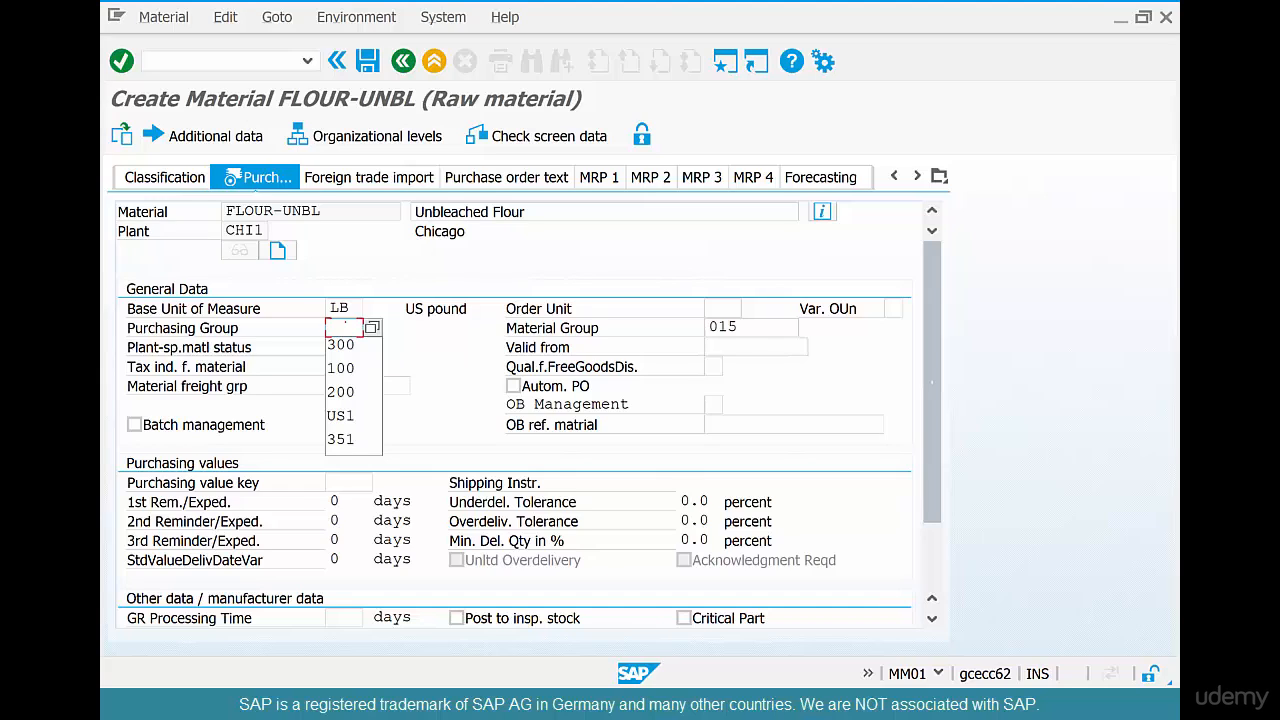
type("us")
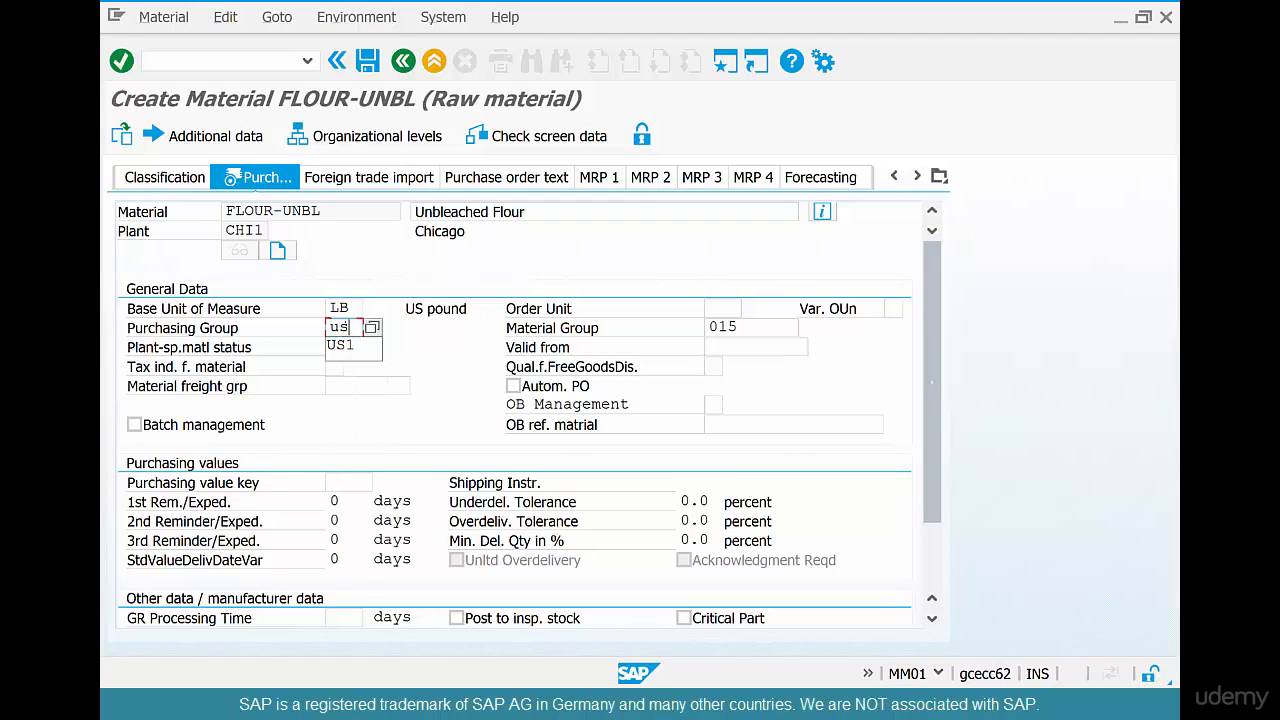
type("1")
left_click(121, 61)
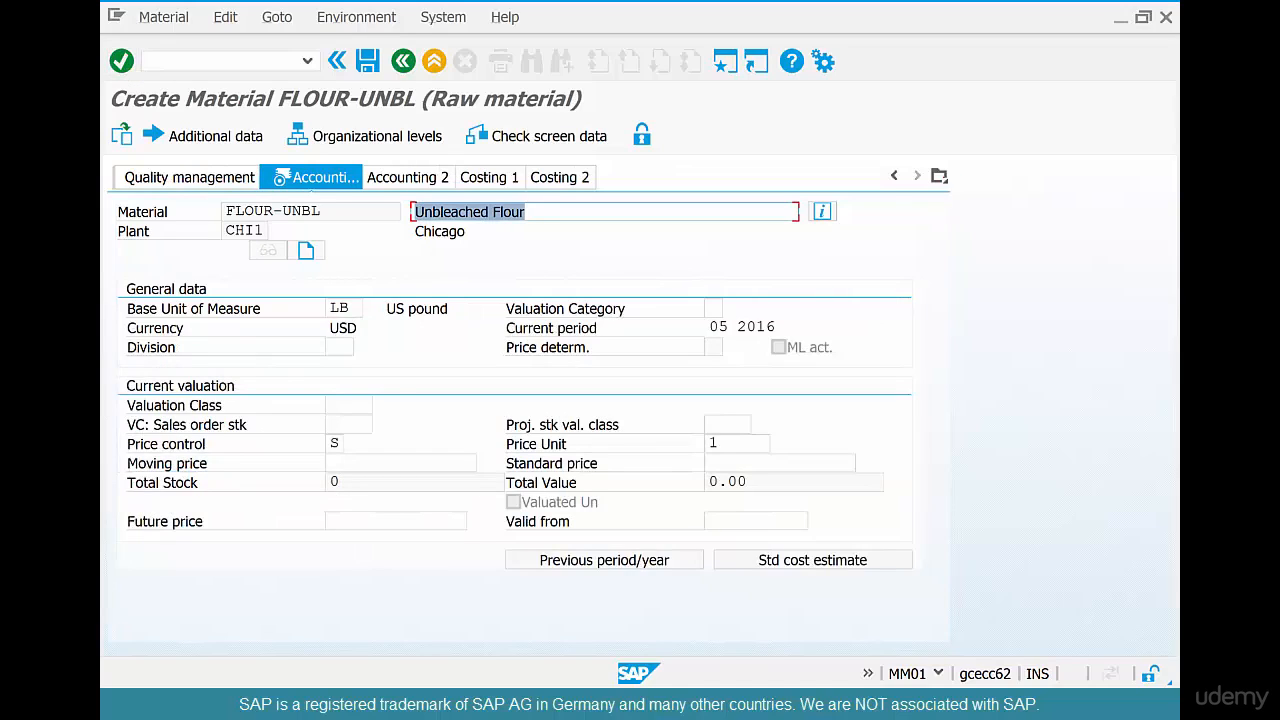
Choose valuation class 3000 (Raw materials 1) for the material in the Accounting 1 view
left_click(939, 176)
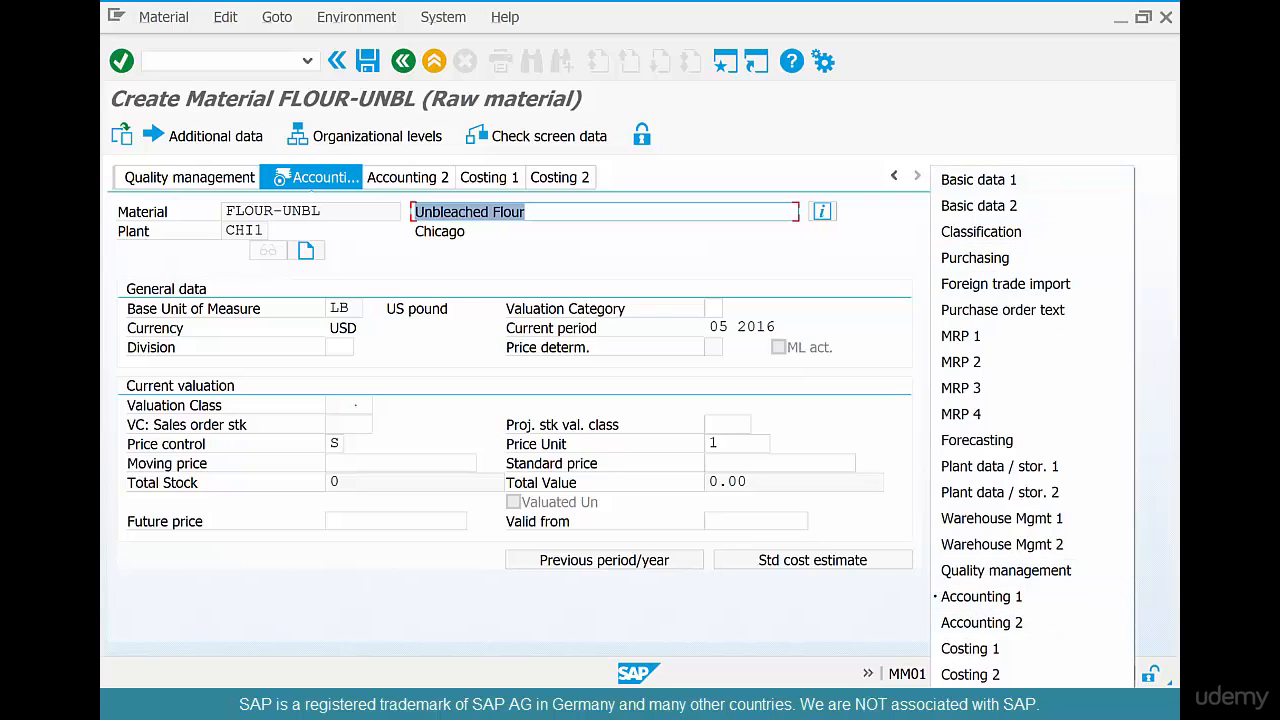
left_click(1065, 597)
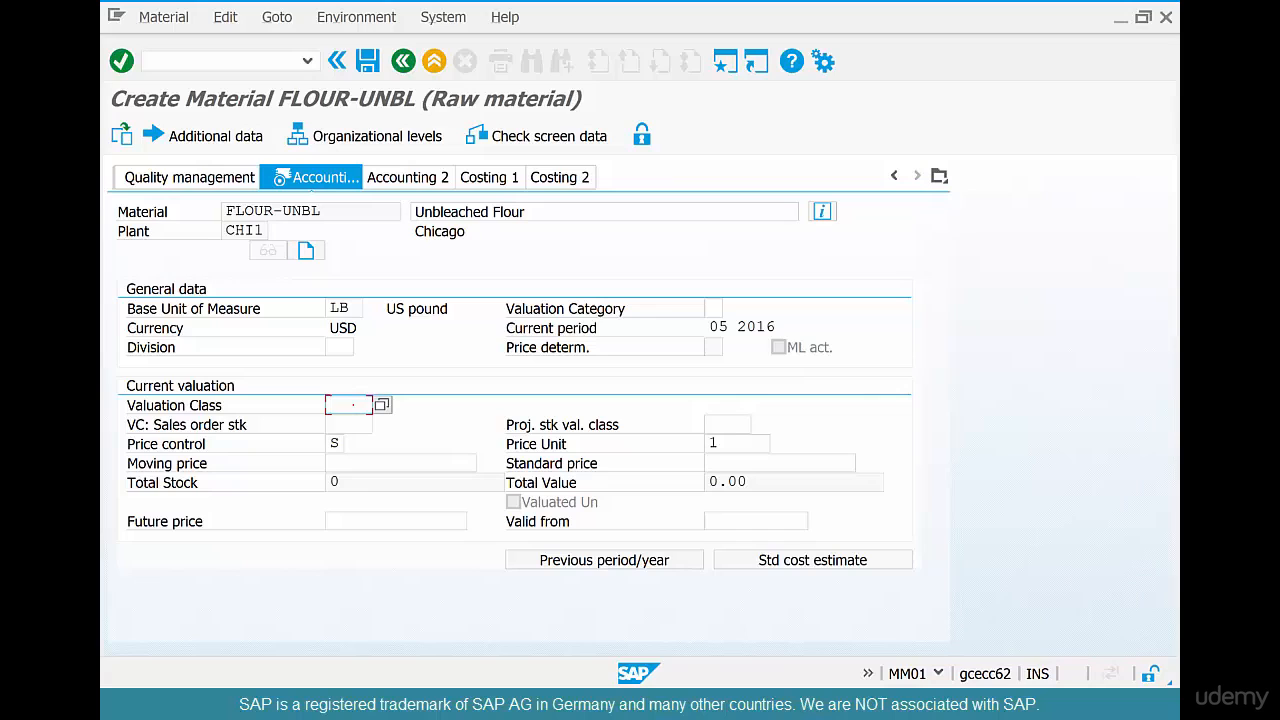
key("F4")
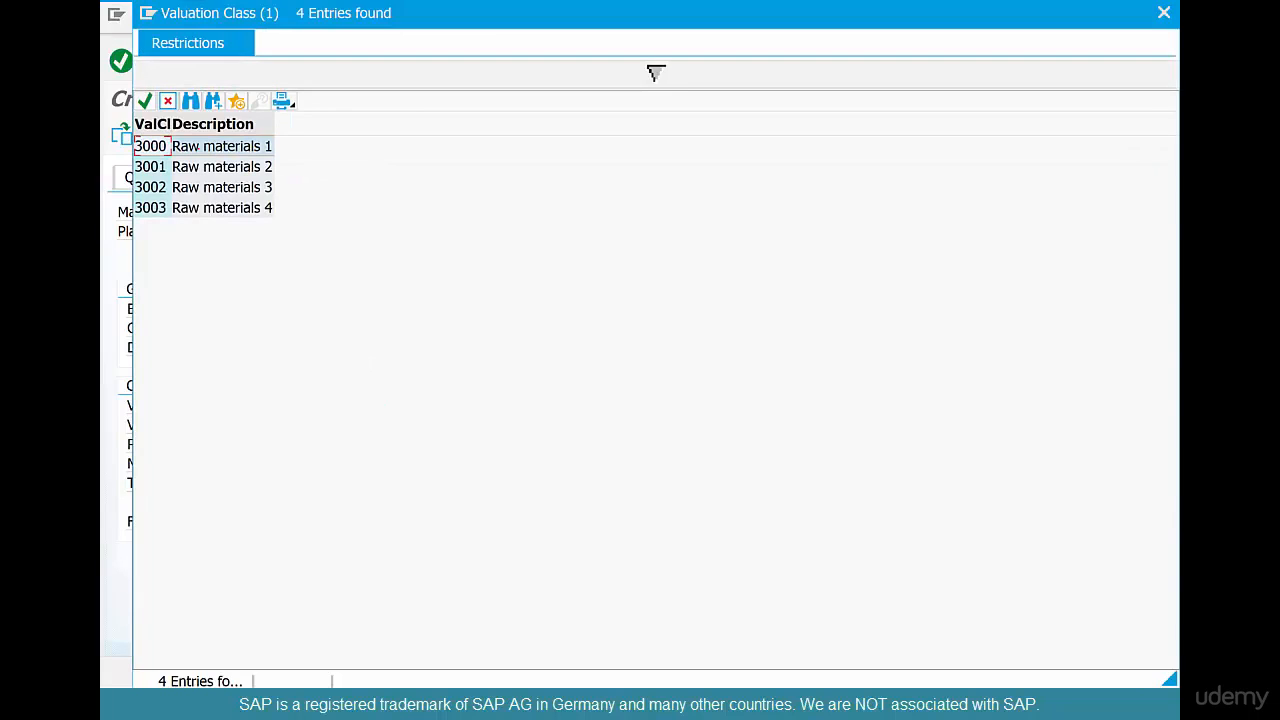
double_click(197, 147)
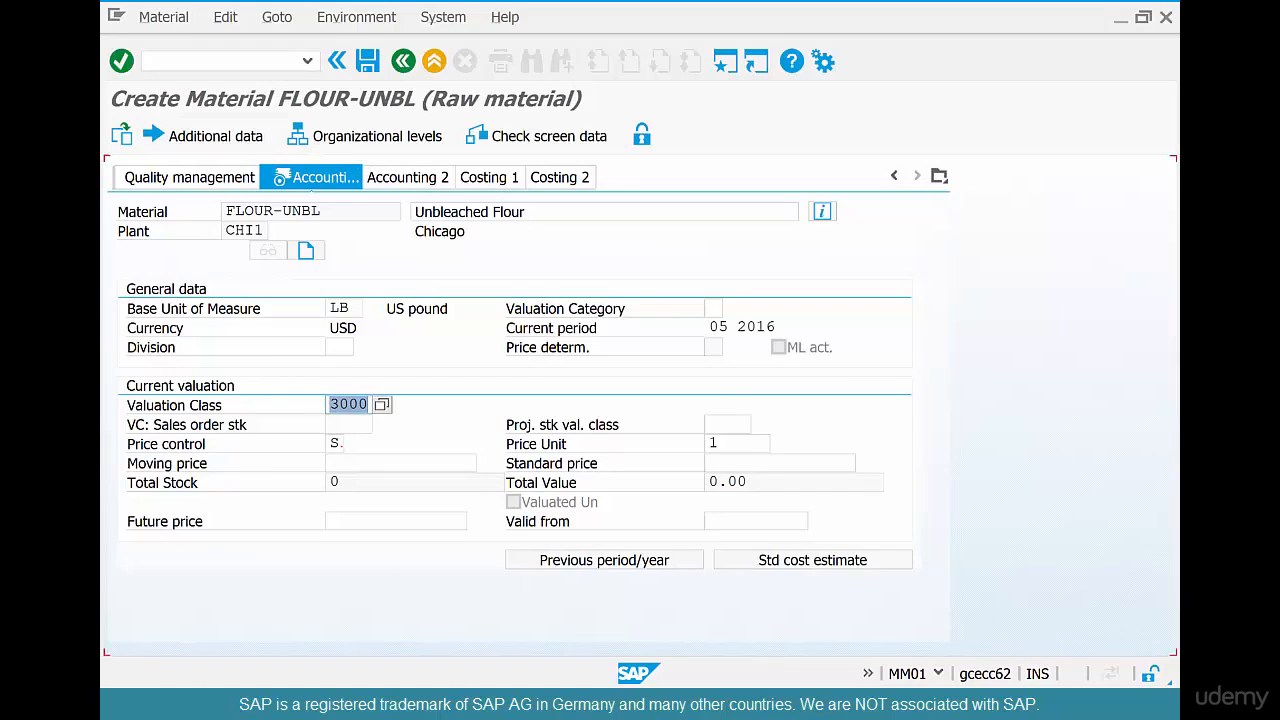
Set the price control to V (Moving average price/periodic unit price) in the current valuation
key("Tab")
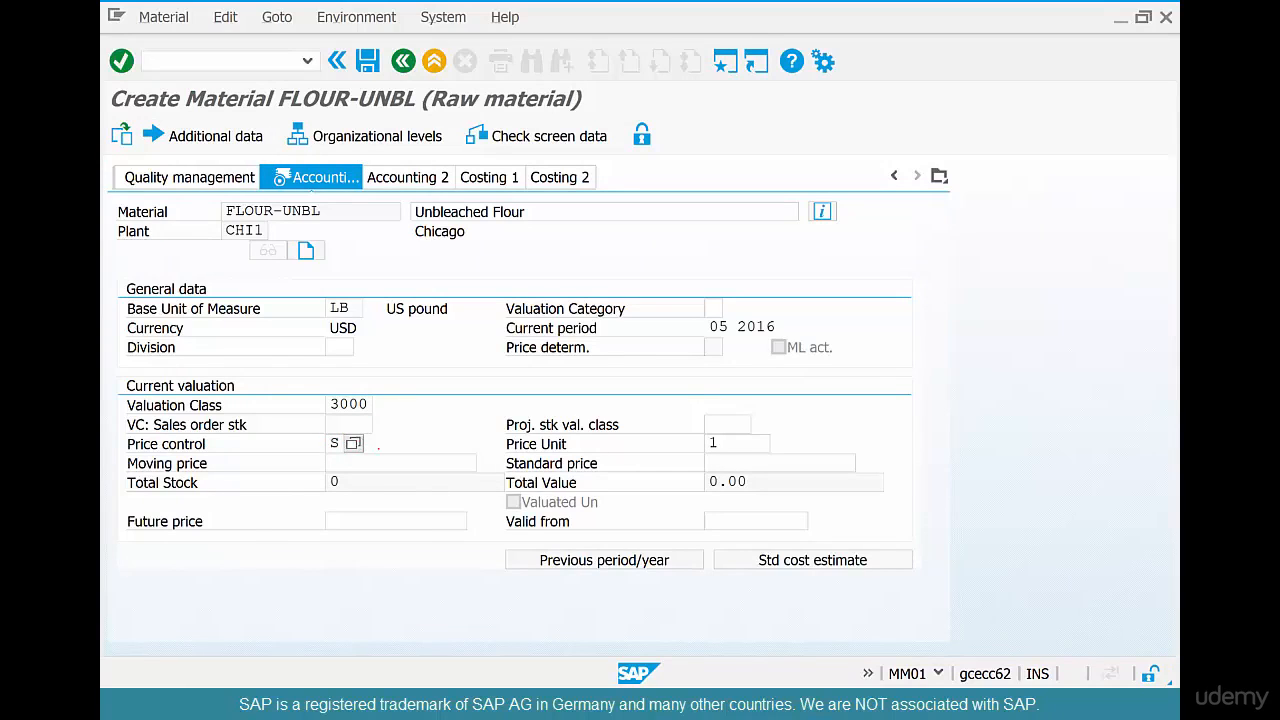
key("F4")
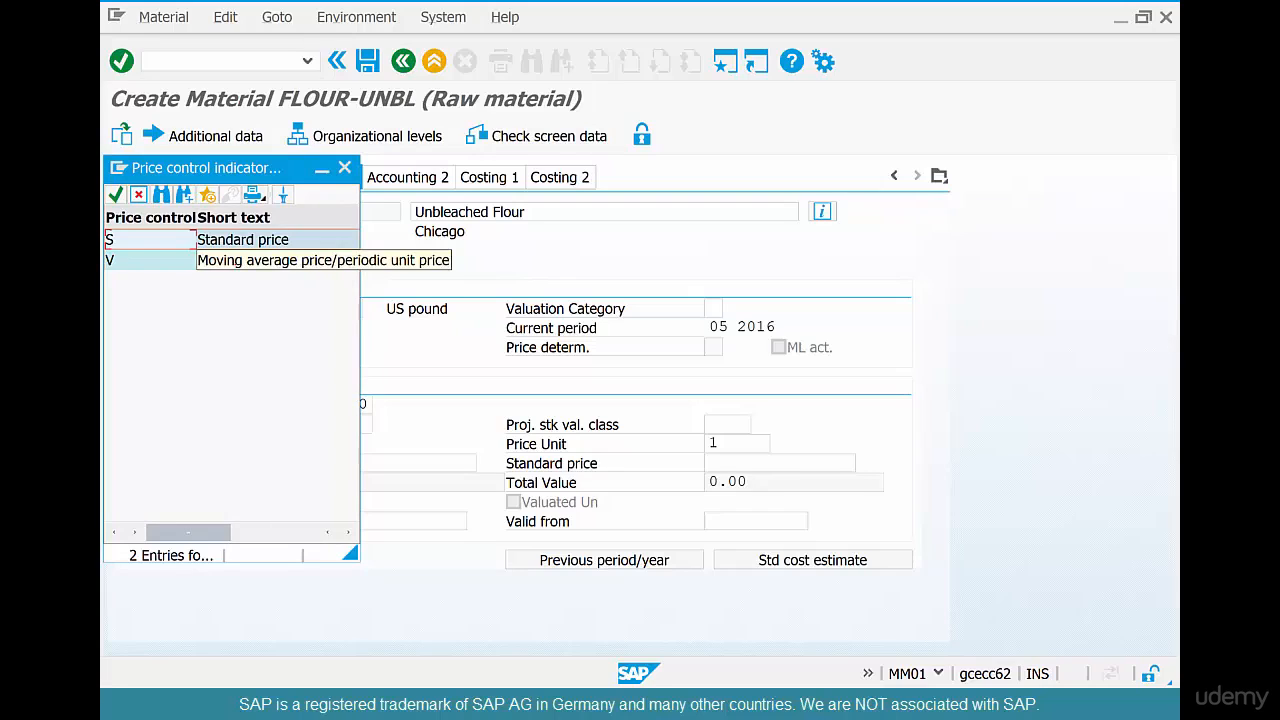
key("Return")
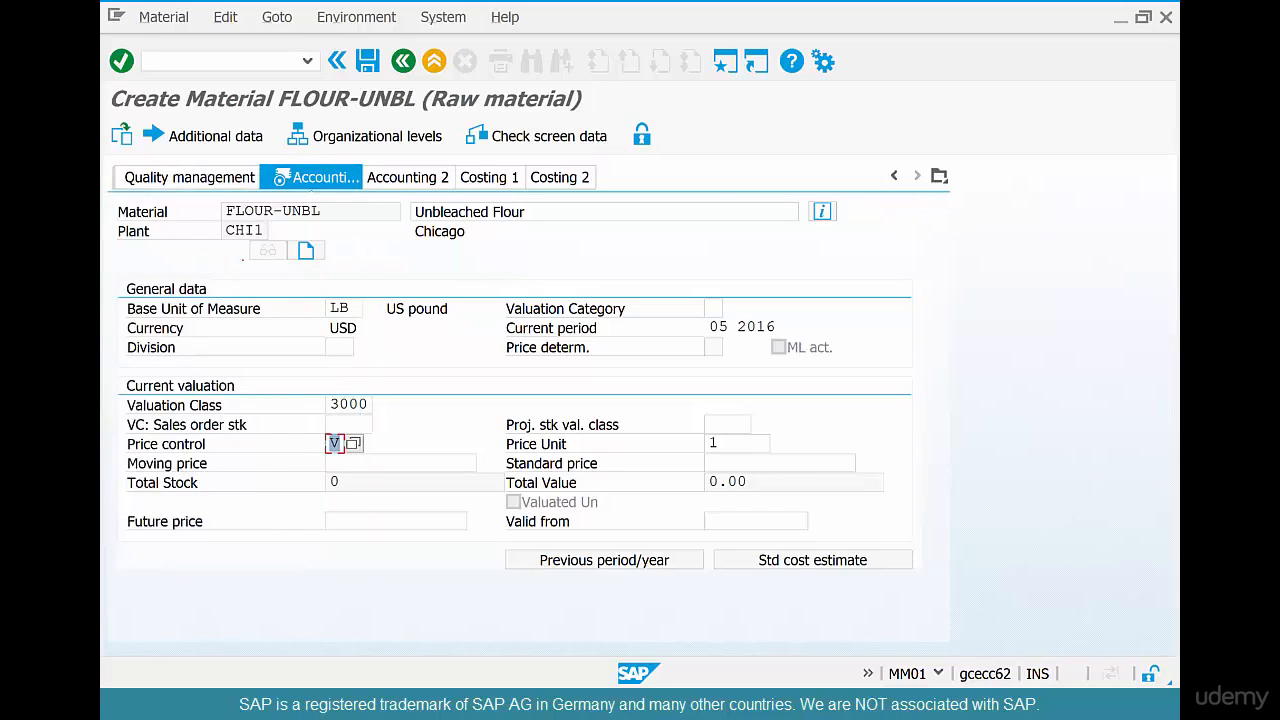
Accept the accounting data without entering a moving price and save the new material
key("Return")
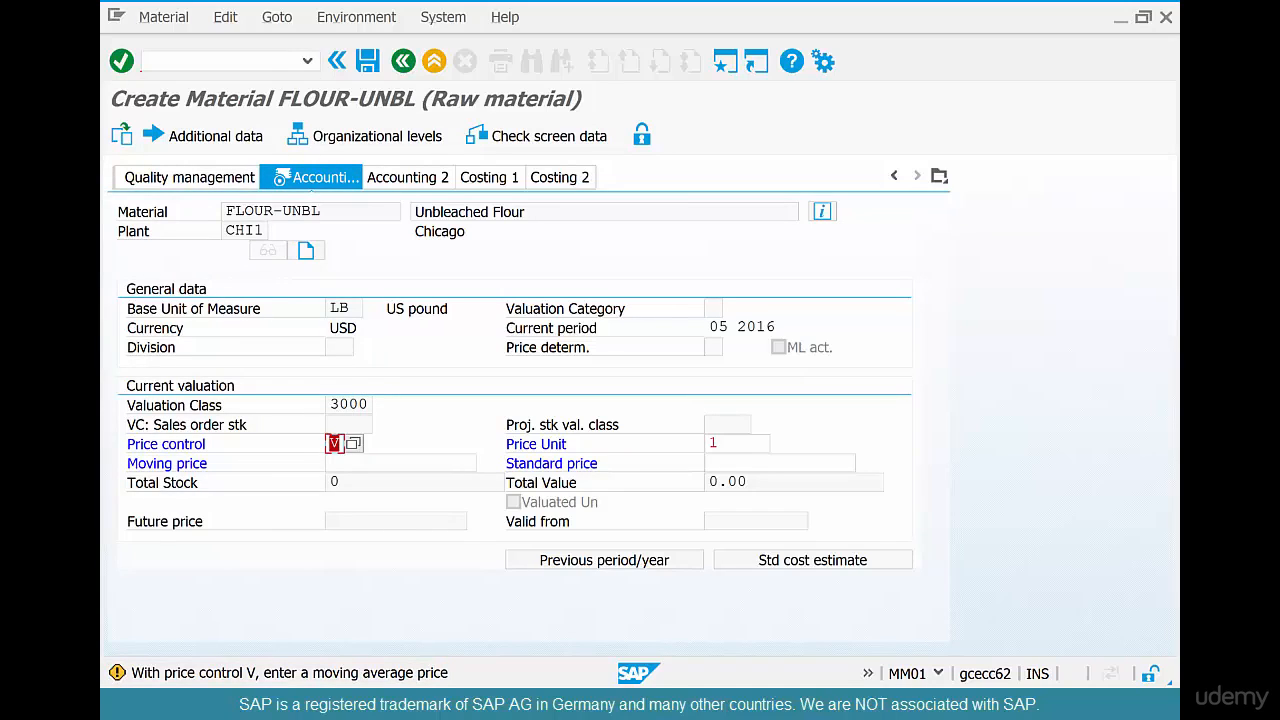
key("Return")
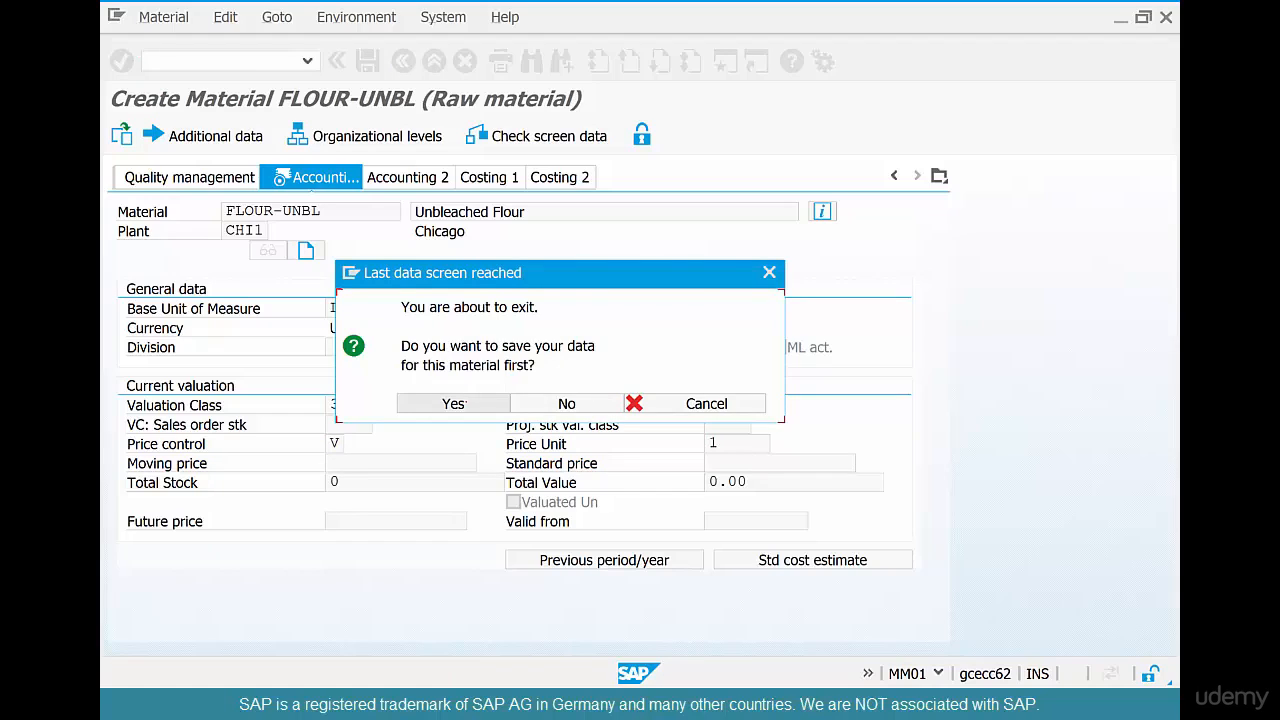
left_click(470, 404)
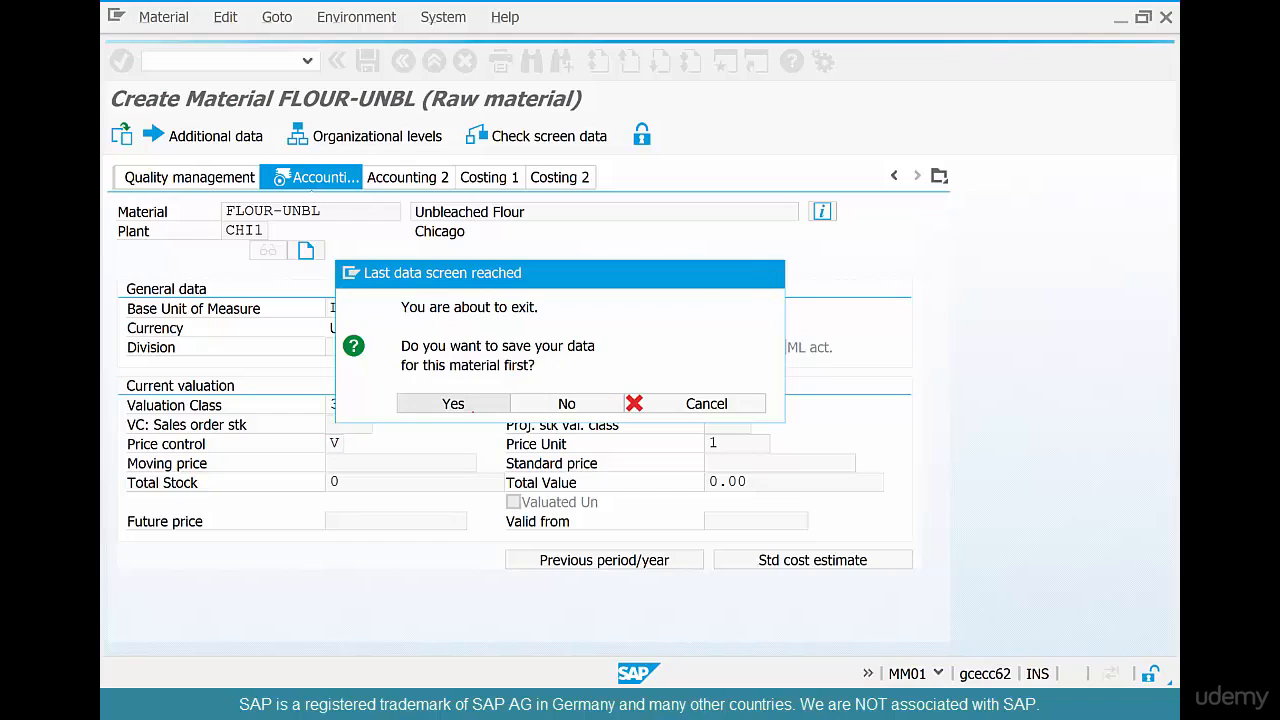